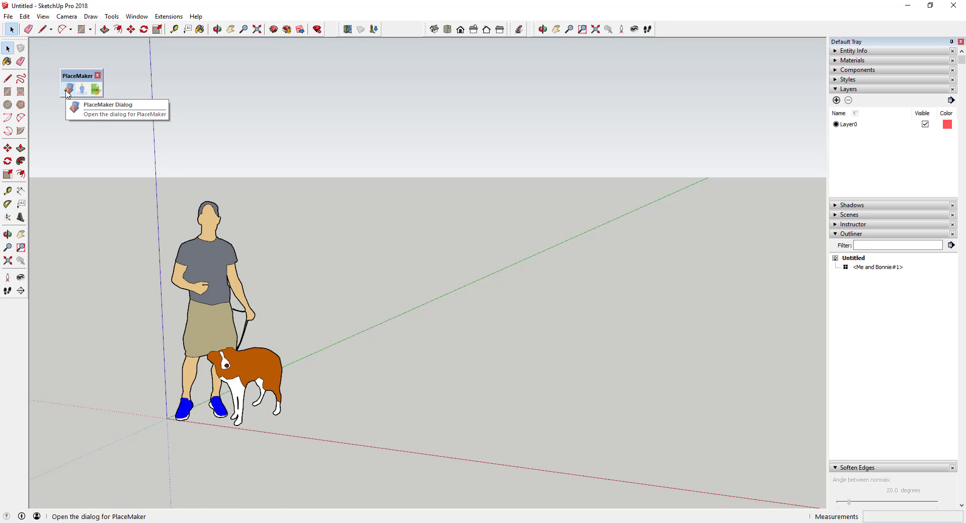
# Step: Open PlaceMaker's Add Location map and frame Evergreen, CO, including the Dedisse Park lake and the town centre
pyautogui.click(67, 90)
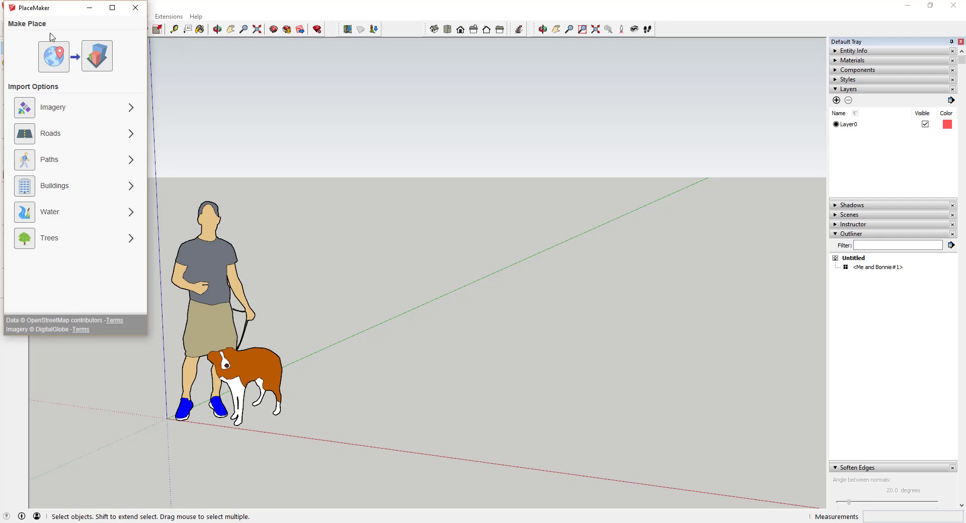
pyautogui.click(55, 61)
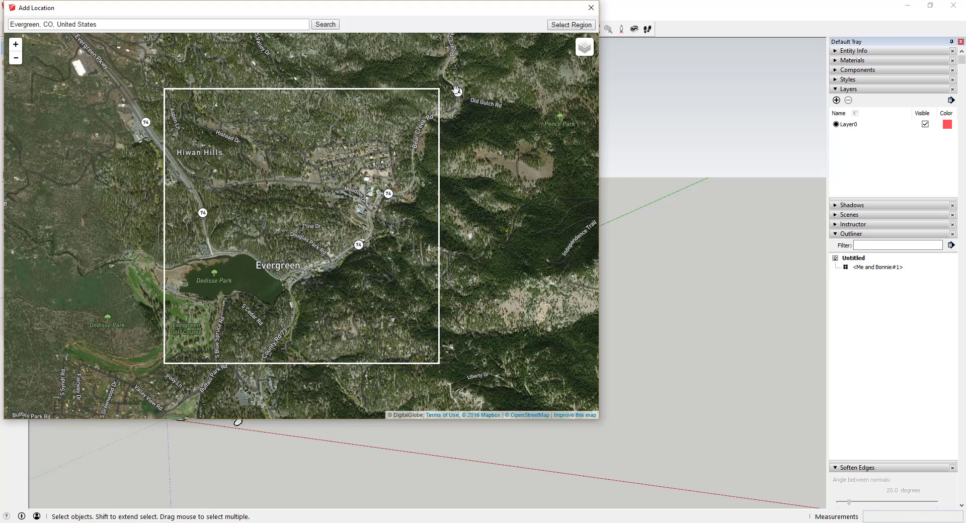
pyautogui.scroll(-1, 353, 188)
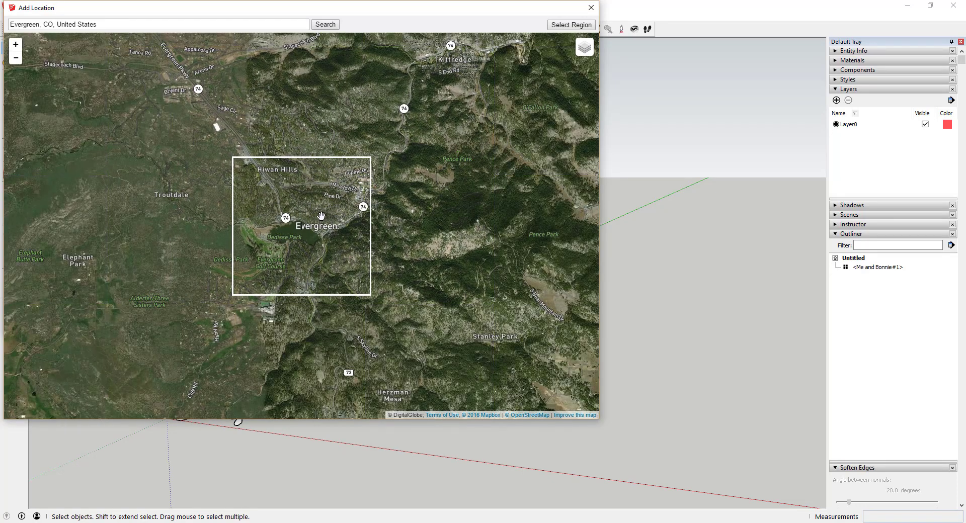
pyautogui.scroll(1, 323, 217)
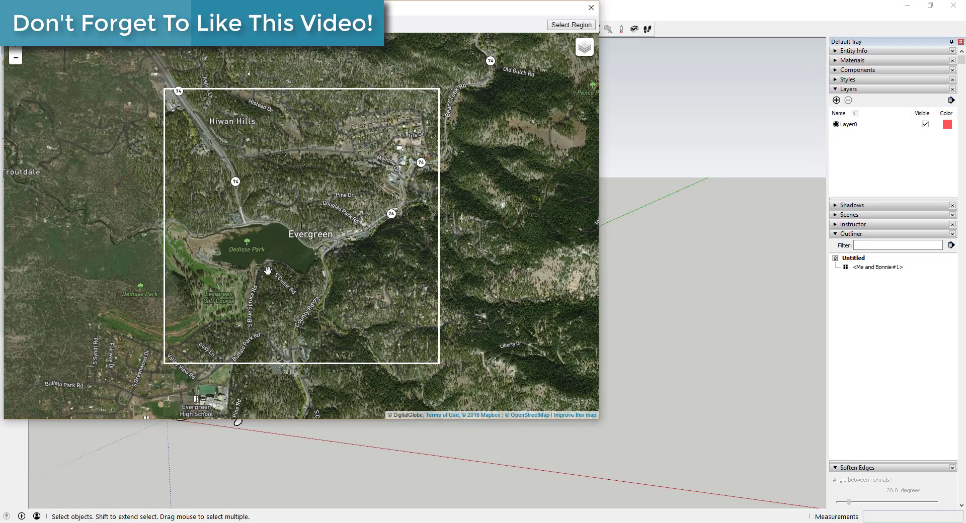
pyautogui.moveTo(268, 270); pyautogui.dragTo(277, 284)
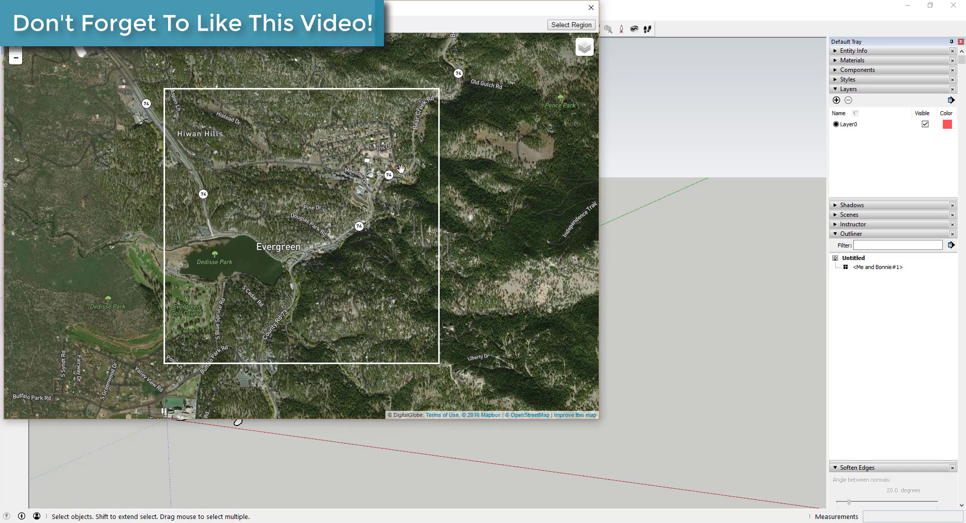
pyautogui.scroll(3, 387, 168)
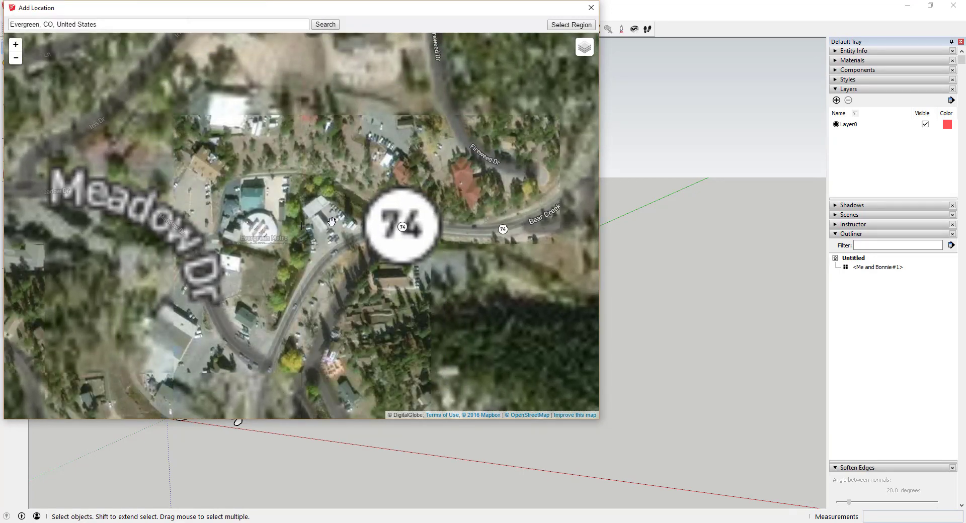
pyautogui.scroll(-2, 332, 222)
pyautogui.scroll(-3, 353, 207)
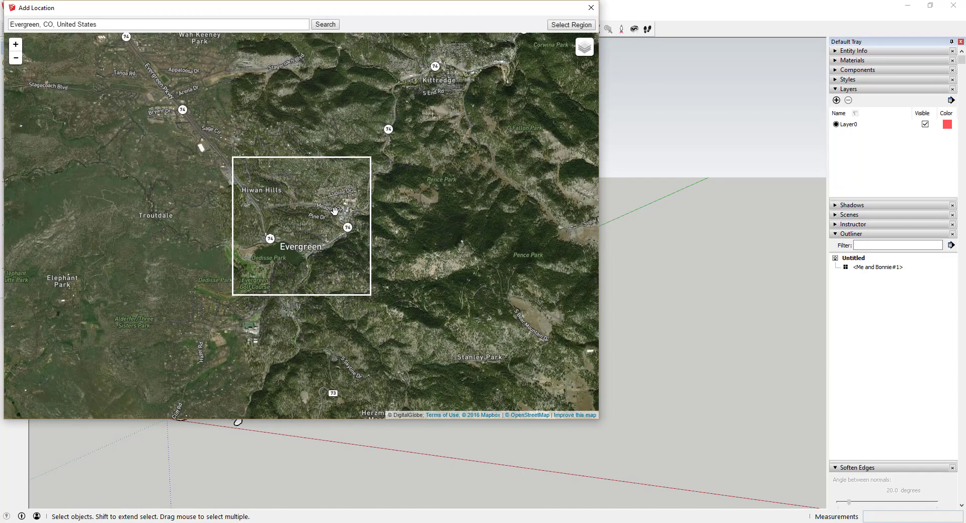
pyautogui.scroll(2, 328, 221)
pyautogui.moveTo(327, 220)
pyautogui.mouseDown()
pyautogui.moveTo(360, 217)
pyautogui.moveTo(337, 207)
pyautogui.mouseUp()
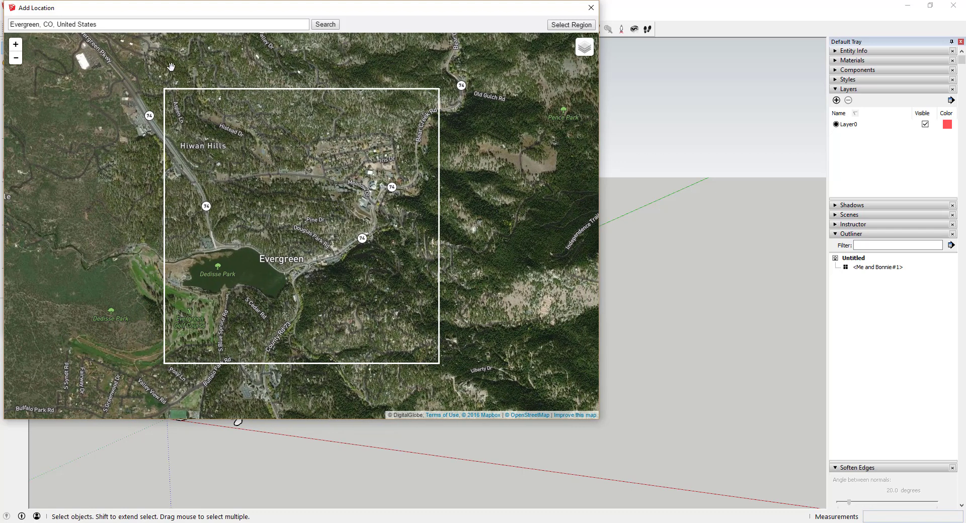
# Step: Select the framed Evergreen region, extend its north-east corner slightly outward, and grab it into the model
pyautogui.click(576, 25)
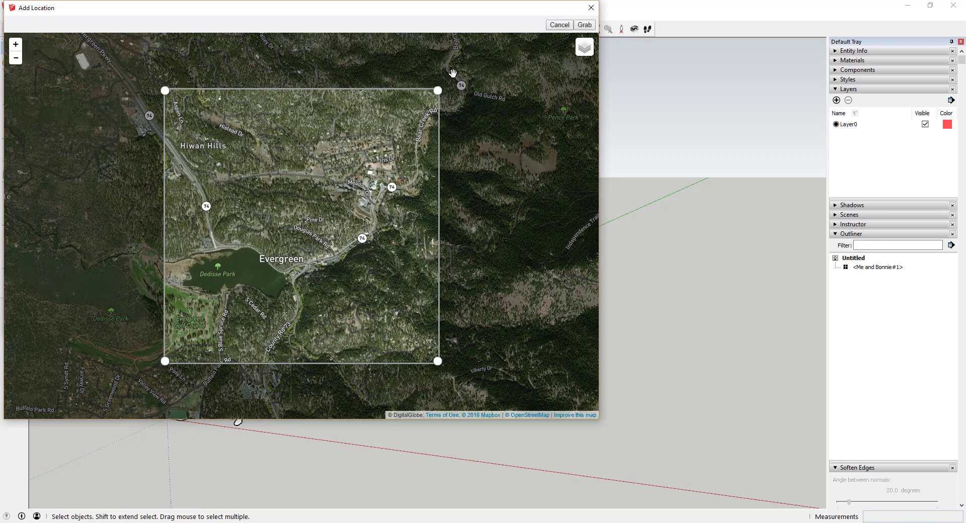
pyautogui.moveTo(438, 91)
pyautogui.mouseDown()
pyautogui.moveTo(375, 141)
pyautogui.moveTo(453, 86)
pyautogui.mouseUp()
pyautogui.click(586, 26)
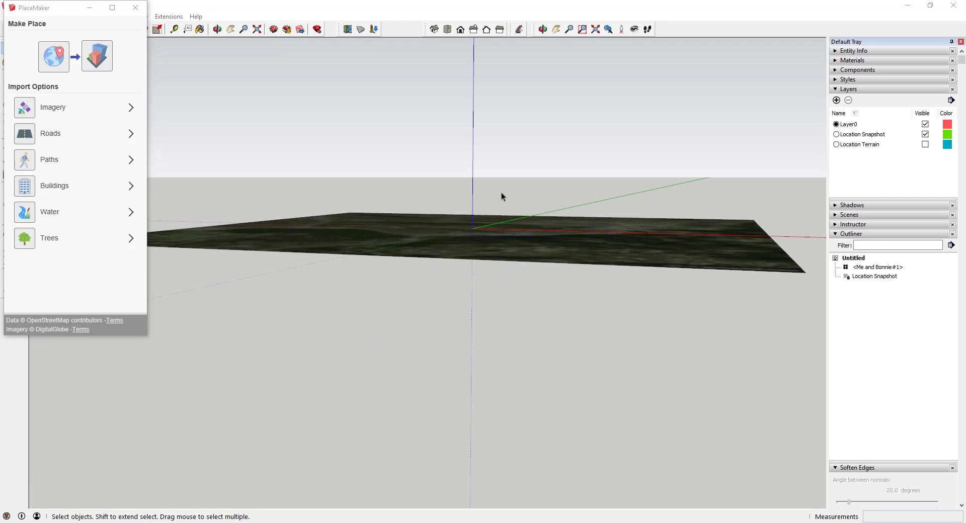
# Step: Show the Location Terrain layer and hide the Location Snapshot layer
pyautogui.moveTo(502, 198); pyautogui.dragTo(494, 289, button='middle')
pyautogui.moveTo(495, 253); pyautogui.dragTo(538, 279, button='middle')
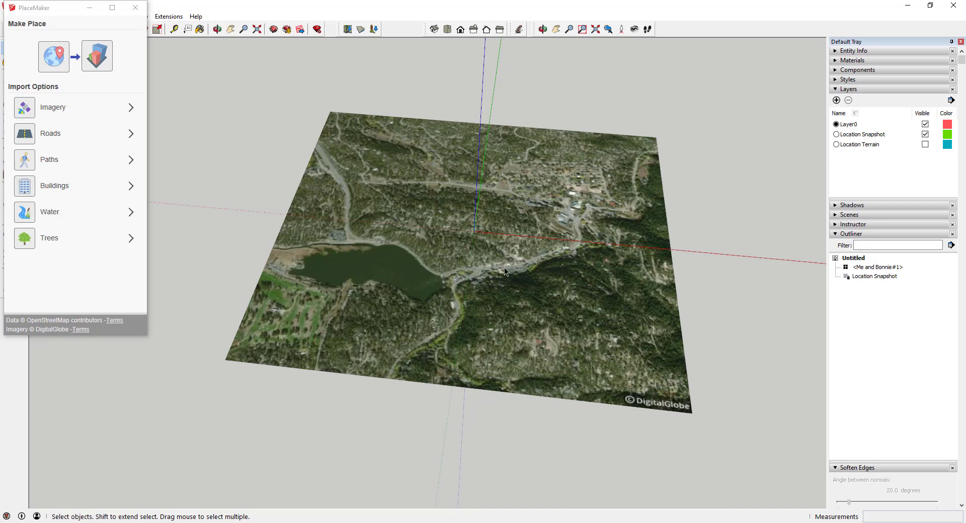
pyautogui.scroll(3, 507, 272)
pyautogui.moveTo(464, 349); pyautogui.dragTo(492, 338, button='middle')
pyautogui.scroll(-3, 492, 338)
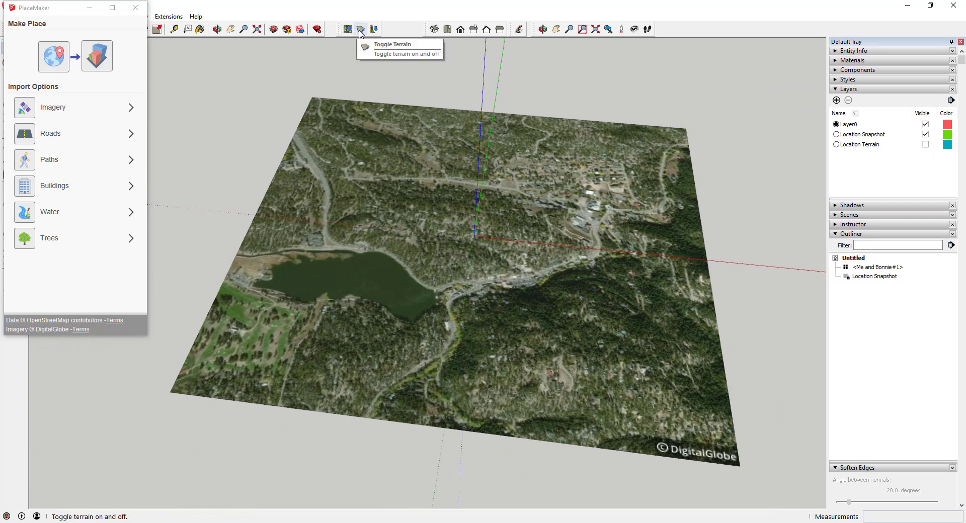
pyautogui.moveTo(531, 375); pyautogui.dragTo(679, 262, button='middle')
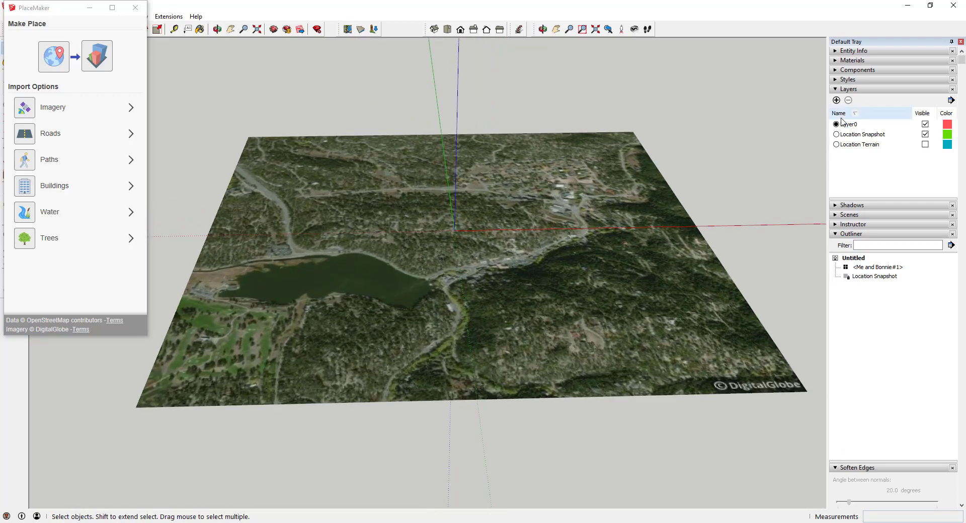
pyautogui.click(925, 145)
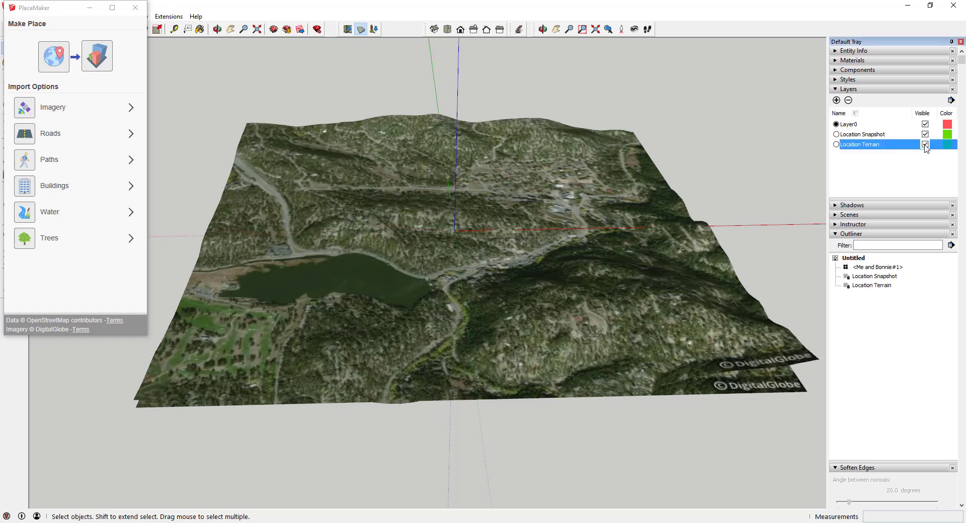
pyautogui.click(925, 145)
pyautogui.click(925, 134)
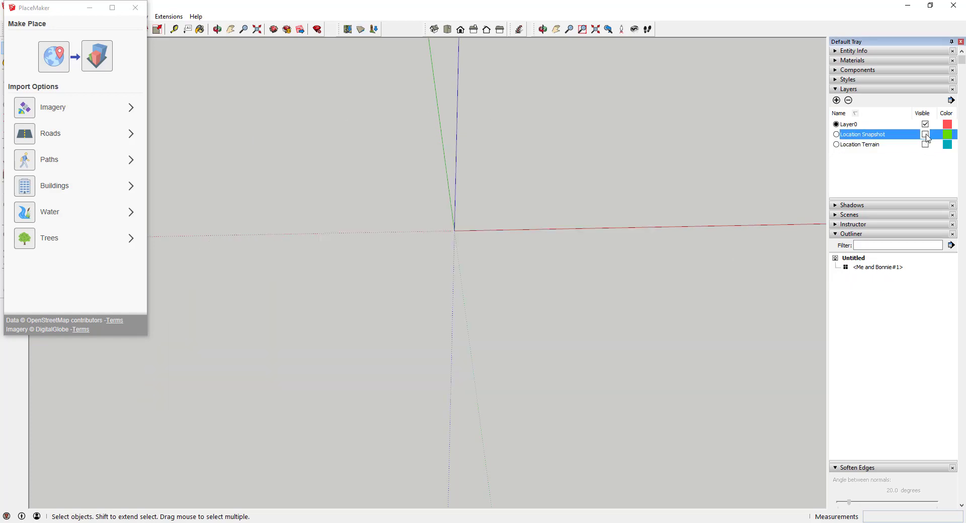
pyautogui.click(925, 145)
# Step: Examine the 3D terrain from several sides, comparing it with the flat snapshot
pyautogui.moveTo(402, 302); pyautogui.dragTo(364, 203, button='middle')
pyautogui.moveTo(364, 203); pyautogui.dragTo(474, 275)
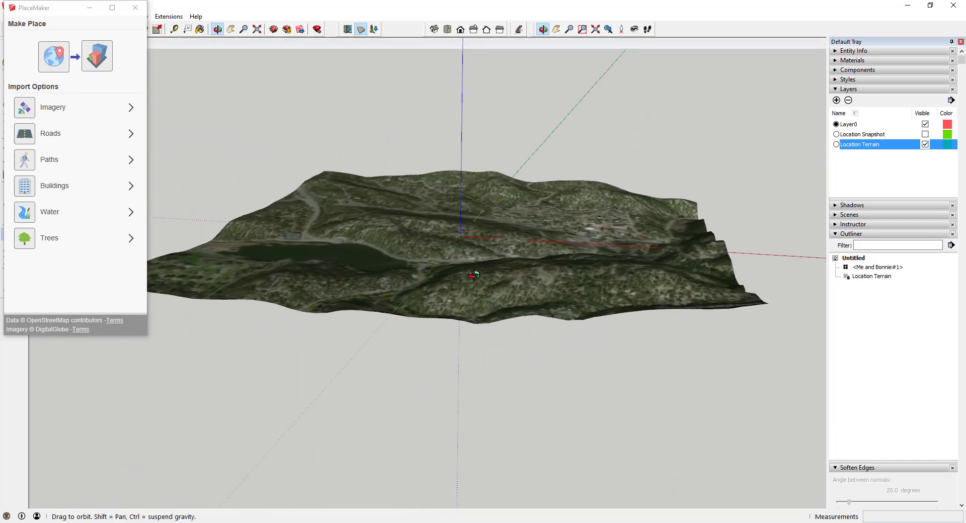
pyautogui.click(362, 31)
pyautogui.click(361, 30)
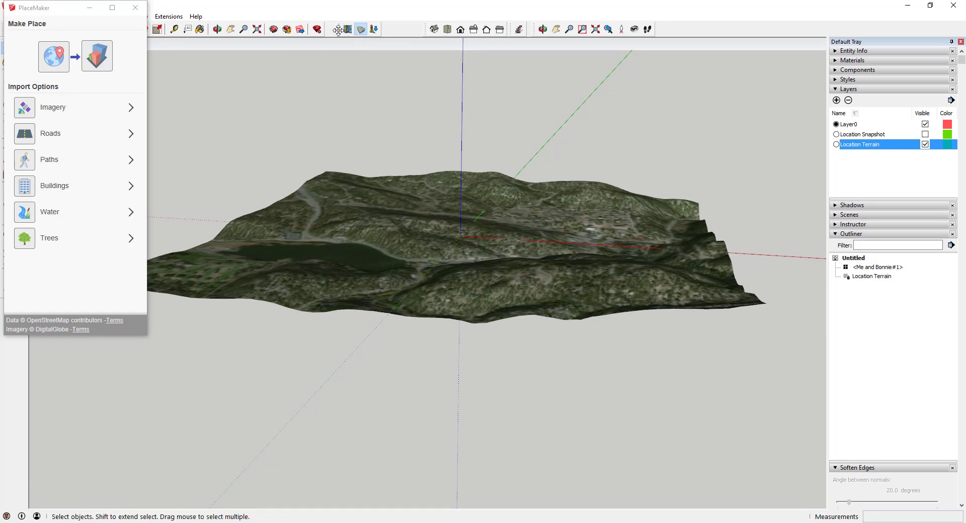
pyautogui.moveTo(476, 246); pyautogui.dragTo(289, 200, button='middle')
pyautogui.scroll(-6, 565, 344)
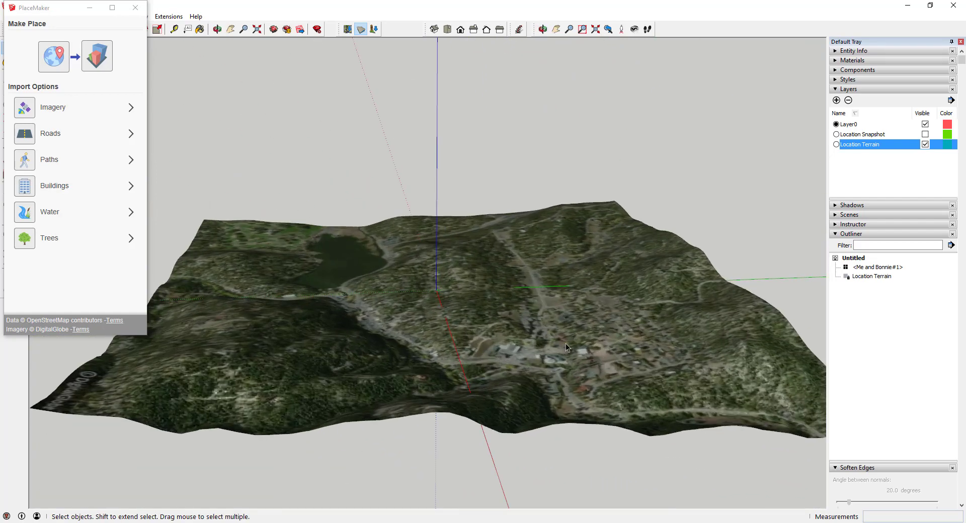
pyautogui.scroll(-5, 593, 361)
pyautogui.moveTo(543, 361); pyautogui.dragTo(640, 379, button='middle')
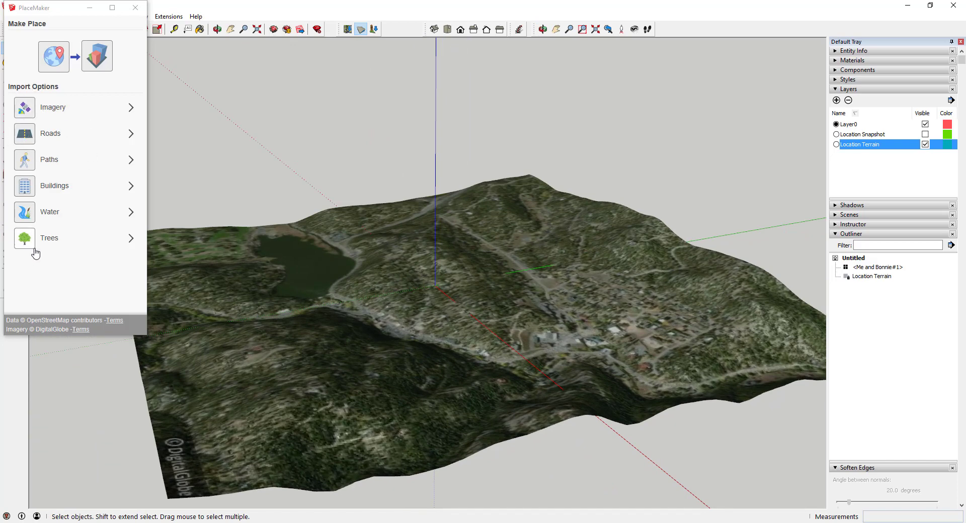
# Step: Expand the Buildings import options, select the Location Terrain group, and import the OSM buildings as 3D without Drop onto Surface
pyautogui.click(132, 187)
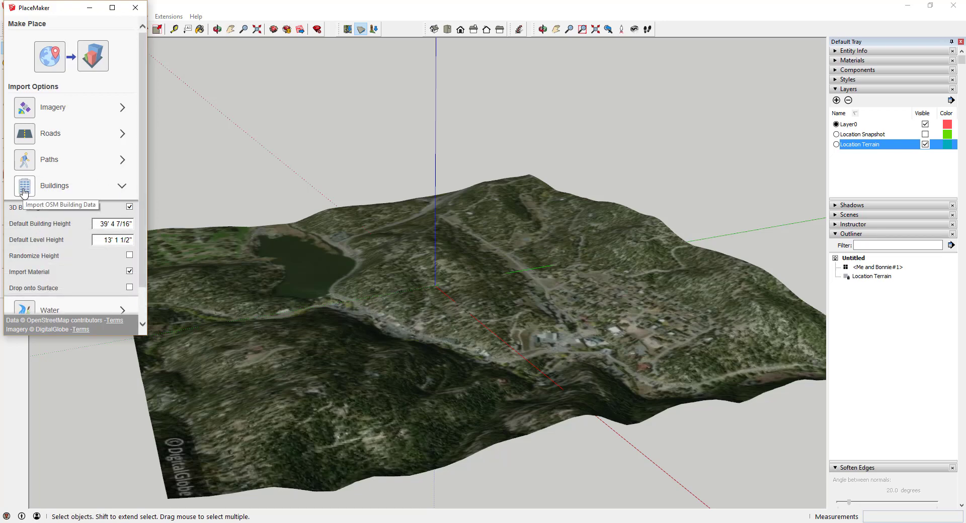
pyautogui.moveTo(452, 282); pyautogui.dragTo(579, 253, button='middle')
pyautogui.scroll(5, 578, 253)
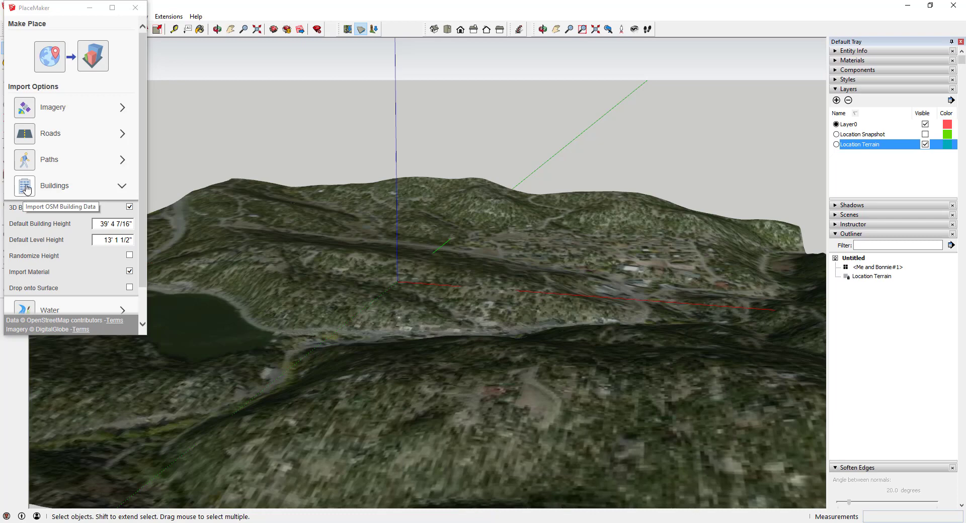
pyautogui.click(26, 189)
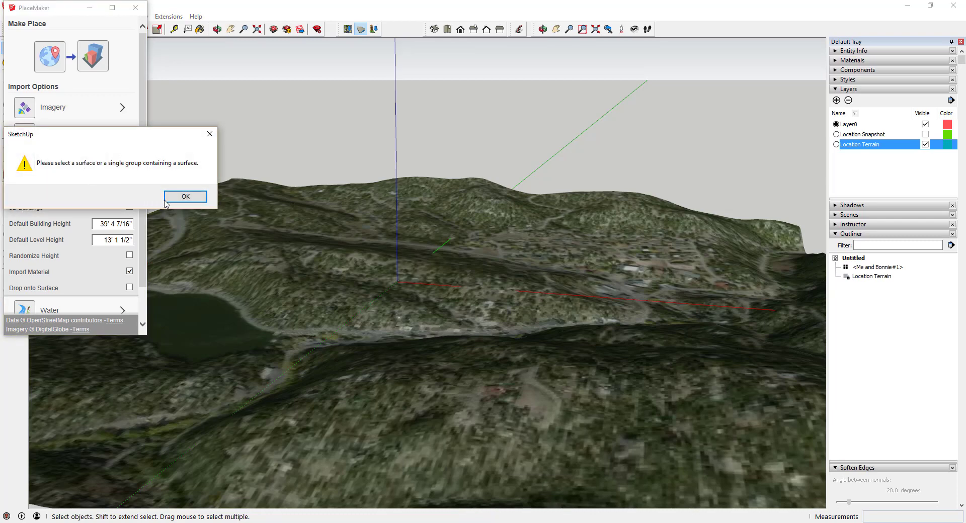
pyautogui.click(166, 199)
pyautogui.click(520, 301)
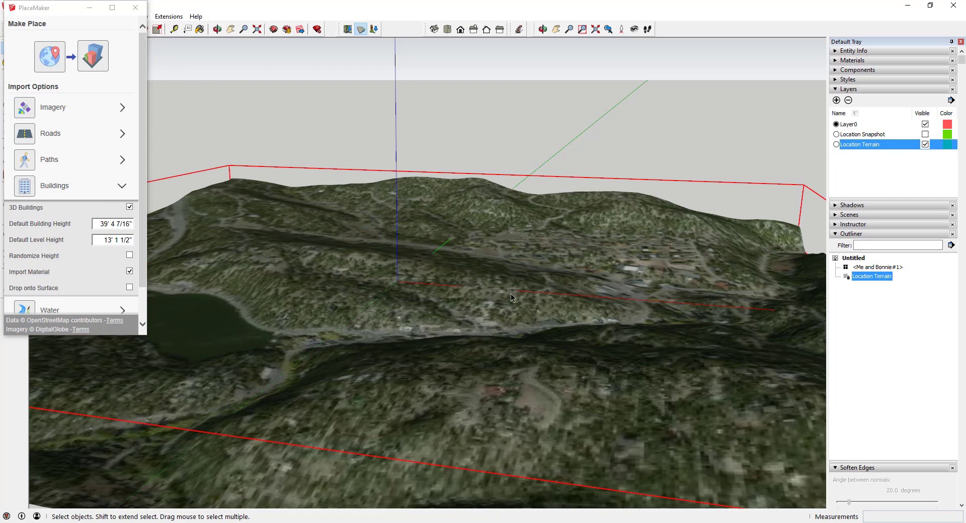
pyautogui.click(25, 188)
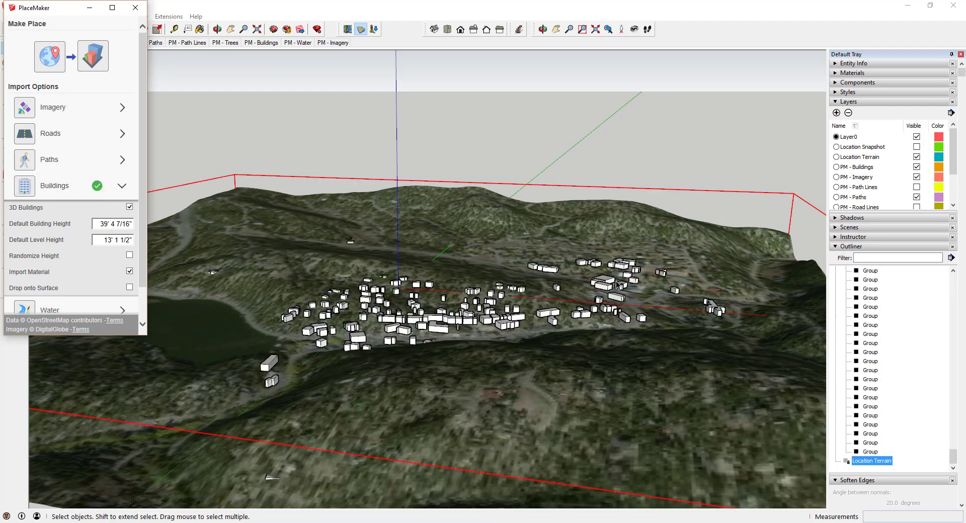
# Step: Examine the imported buildings' height relative to the terrain, from above and below and against the flat snapshot
pyautogui.moveTo(612, 324); pyautogui.dragTo(560, 332, button='middle')
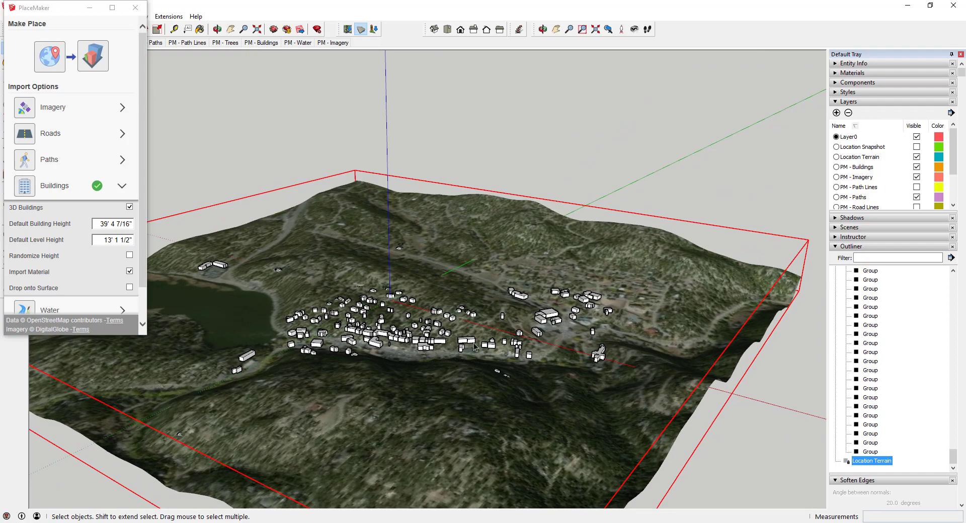
pyautogui.scroll(3, 482, 341)
pyautogui.moveTo(564, 385); pyautogui.dragTo(620, 289, button='middle')
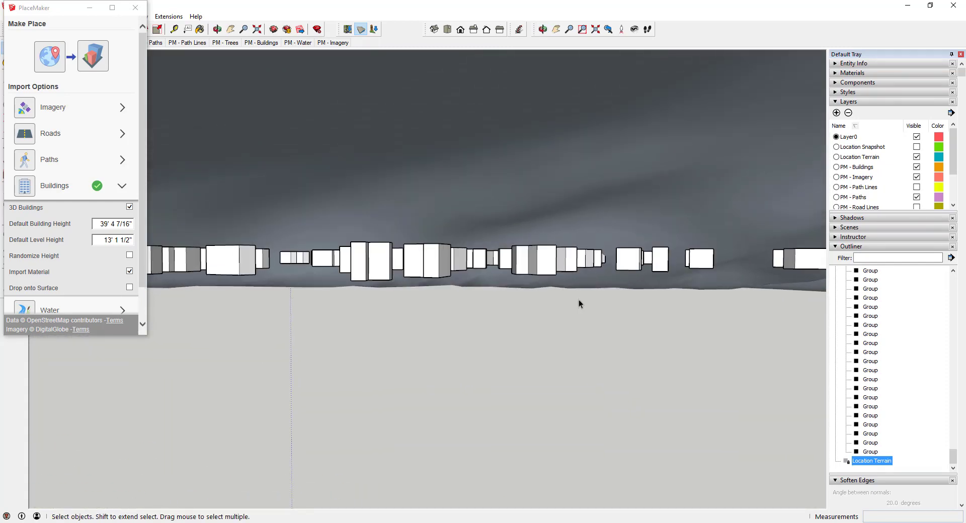
pyautogui.moveTo(328, 270); pyautogui.dragTo(641, 323, button='middle')
pyautogui.scroll(6, 482, 294)
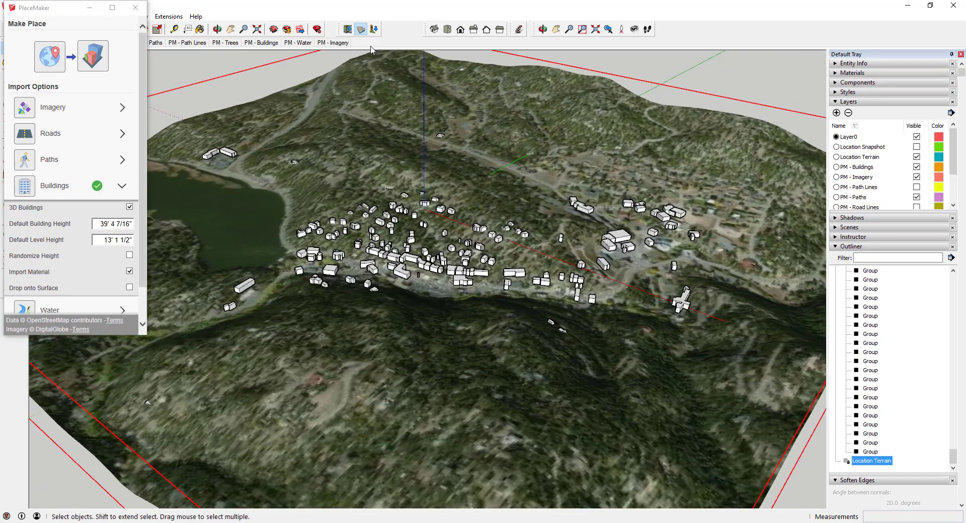
pyautogui.click(361, 30)
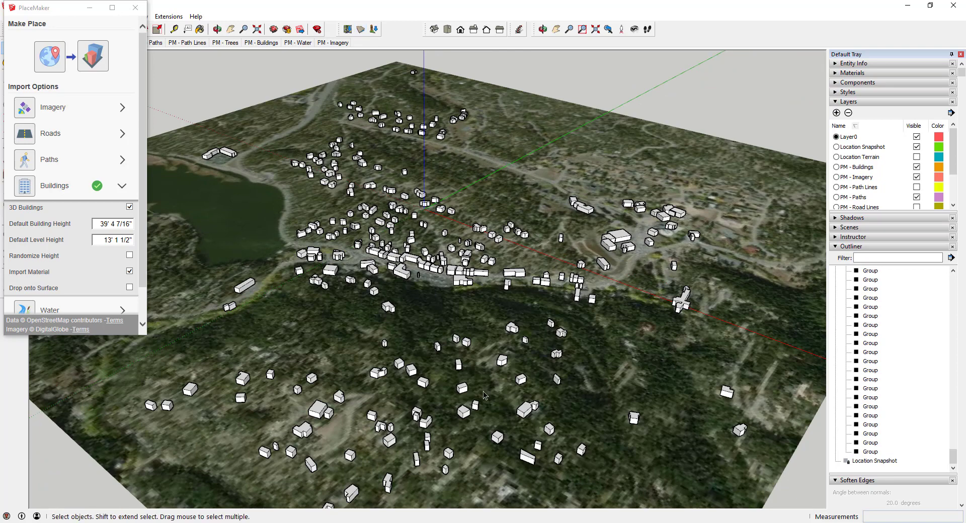
pyautogui.moveTo(443, 322); pyautogui.dragTo(461, 259, button='middle')
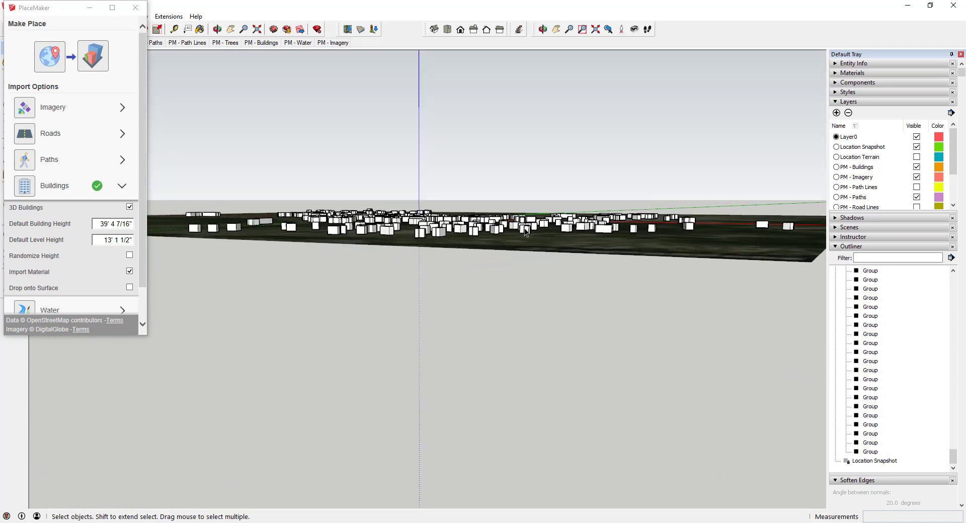
pyautogui.moveTo(464, 239); pyautogui.dragTo(465, 307, button='middle')
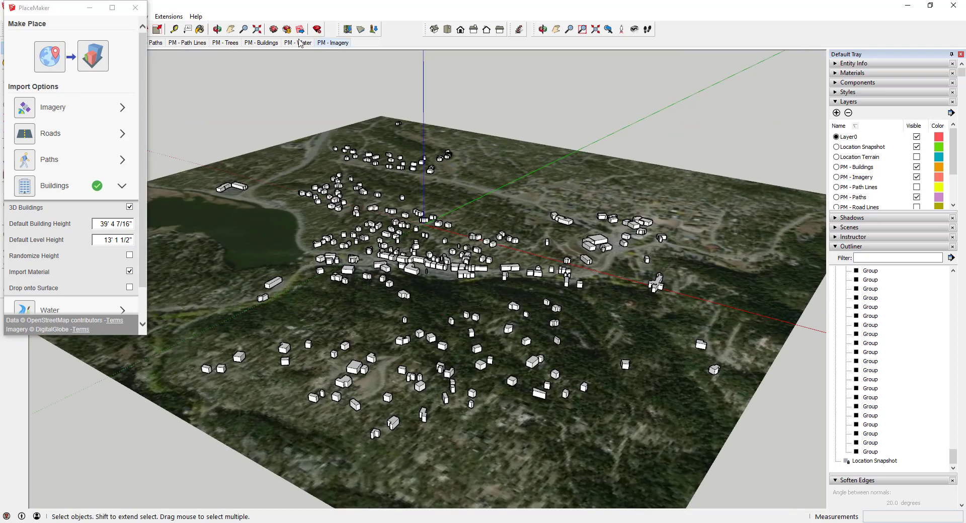
pyautogui.click(361, 29)
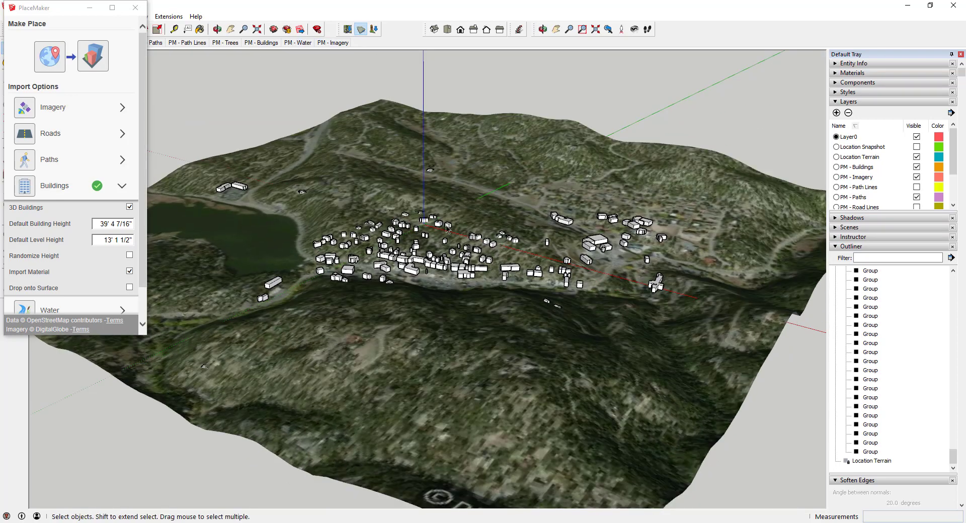
# Step: Delete the imported buildings group and enable Drop onto Surface in the Buildings import options
pyautogui.click(383, 256)
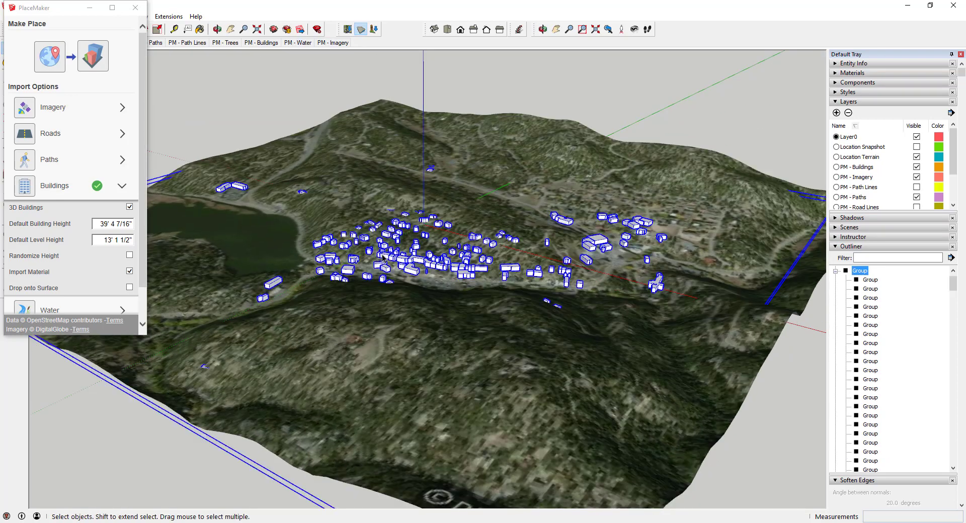
pyautogui.press('Delete')
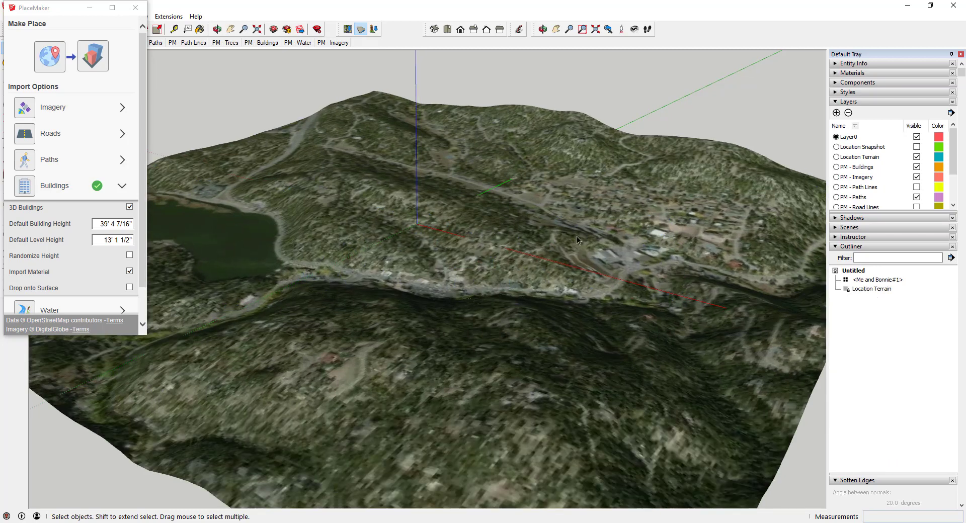
pyautogui.moveTo(577, 237); pyautogui.dragTo(382, 249, button='middle')
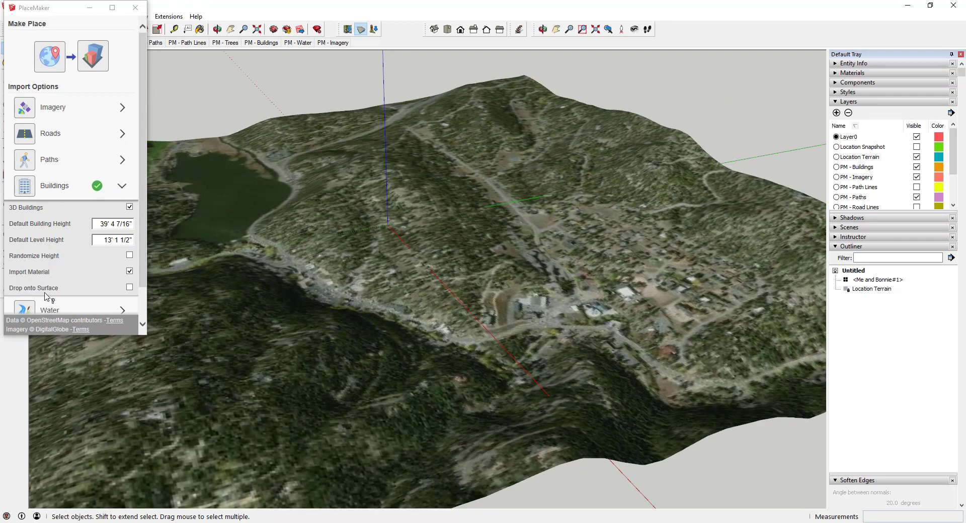
pyautogui.click(130, 288)
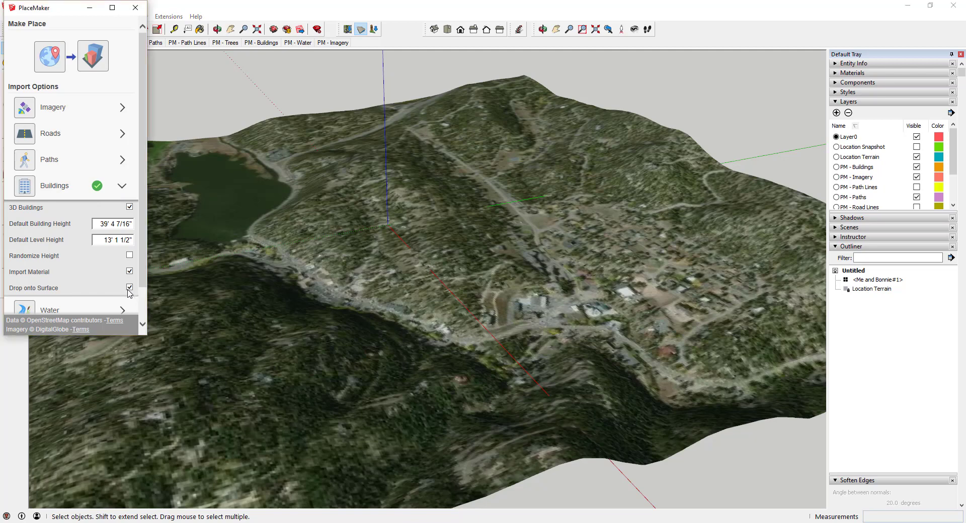
# Step: Select the Location Terrain group and import the OSM buildings as 3D with Drop onto Surface enabled
pyautogui.click(24, 187)
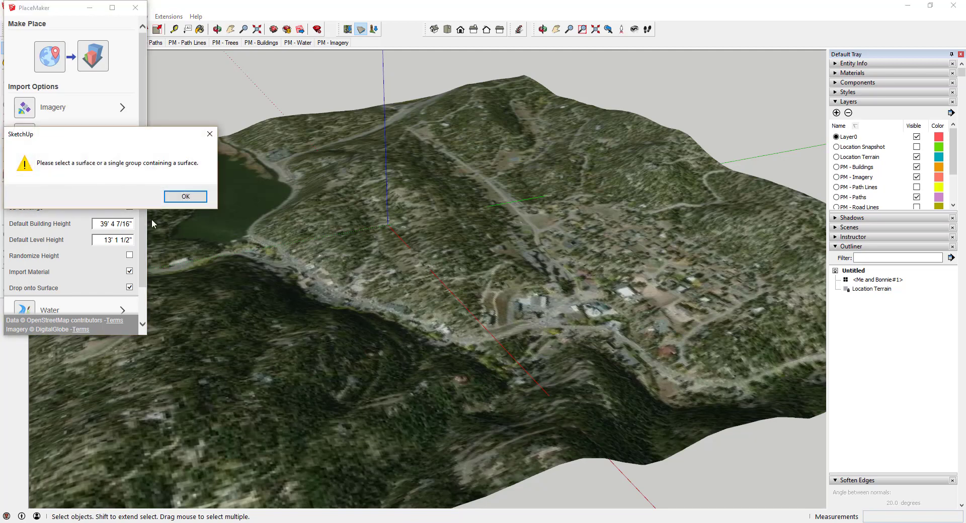
pyautogui.click(186, 200)
pyautogui.click(492, 213)
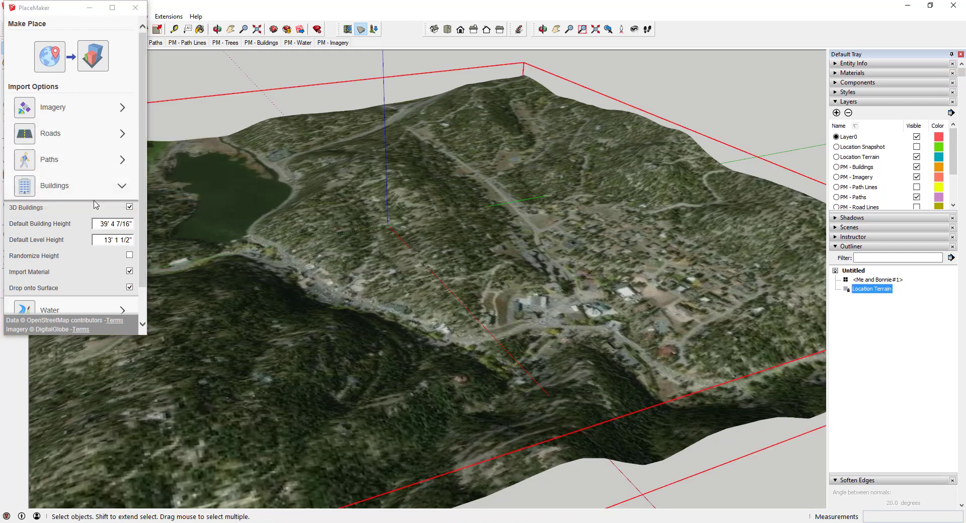
pyautogui.click(24, 186)
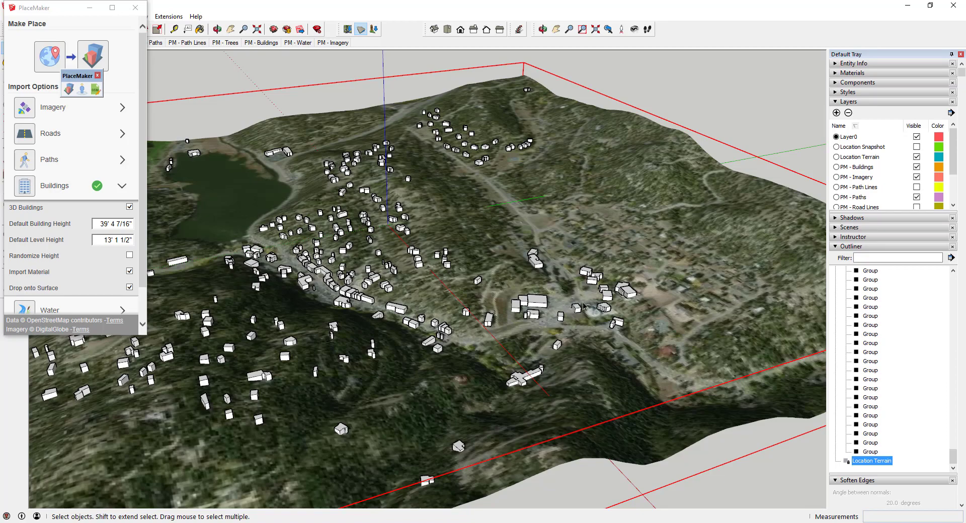
pyautogui.scroll(5, 304, 386)
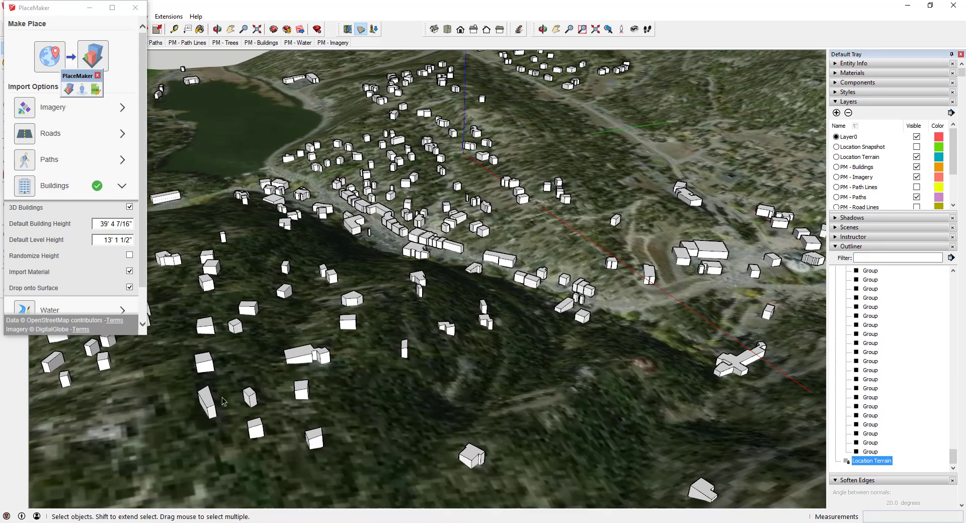
pyautogui.moveTo(304, 386); pyautogui.dragTo(474, 267, button='middle')
pyautogui.scroll(2, 754, 427)
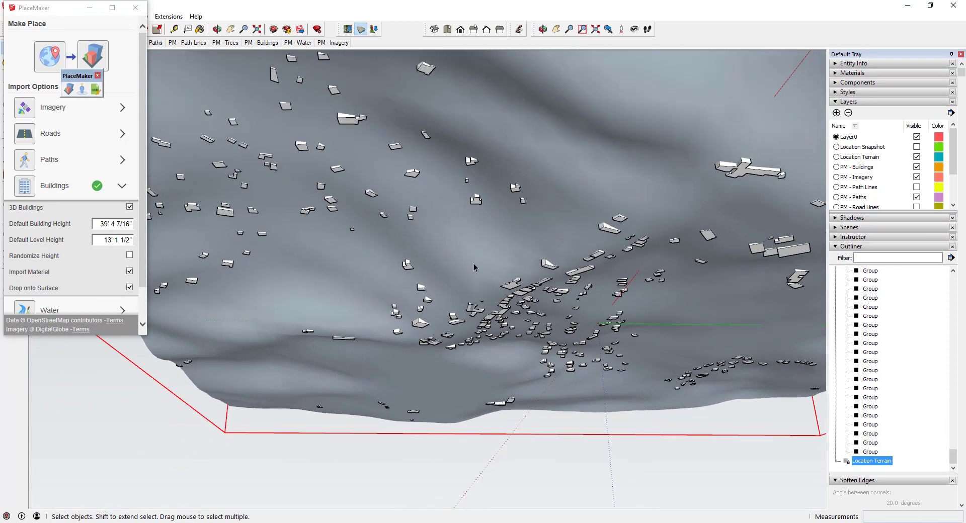
pyautogui.moveTo(448, 223); pyautogui.dragTo(384, 269, button='middle')
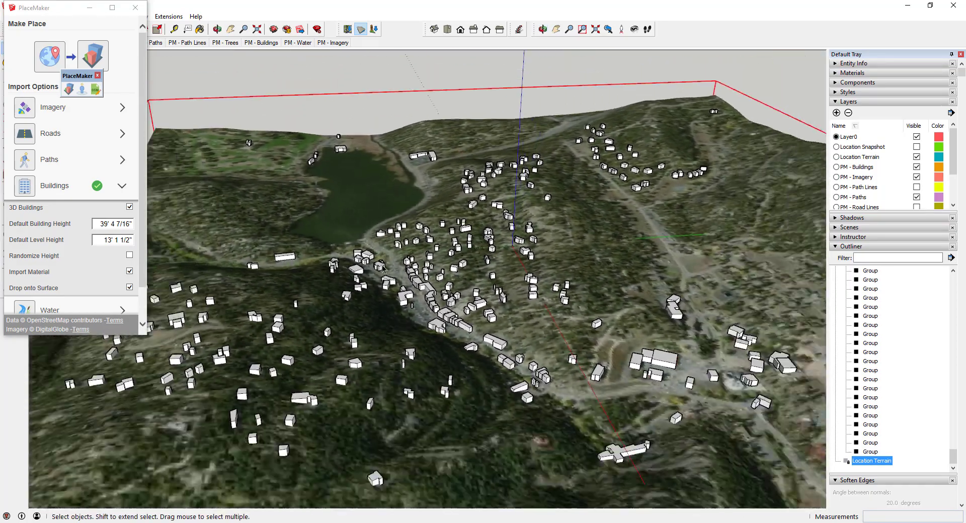
# Step: Expand the Roads import options and import the OSM roads onto the terrain with Merge with Surface enabled
pyautogui.click(121, 186)
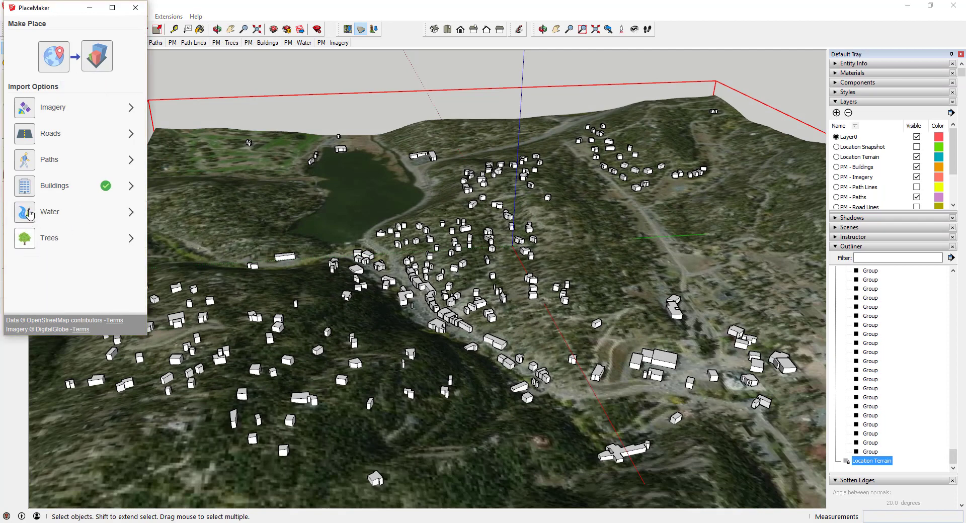
pyautogui.click(131, 136)
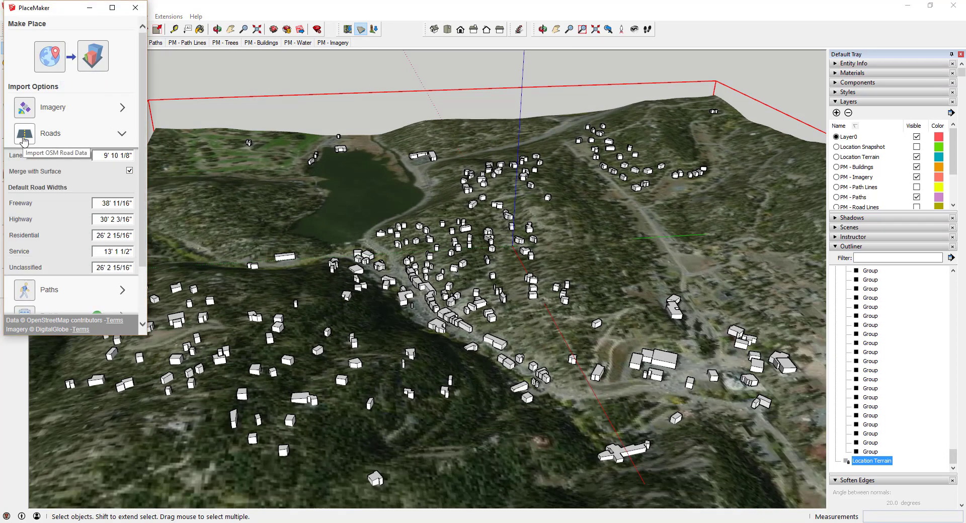
pyautogui.click(130, 171)
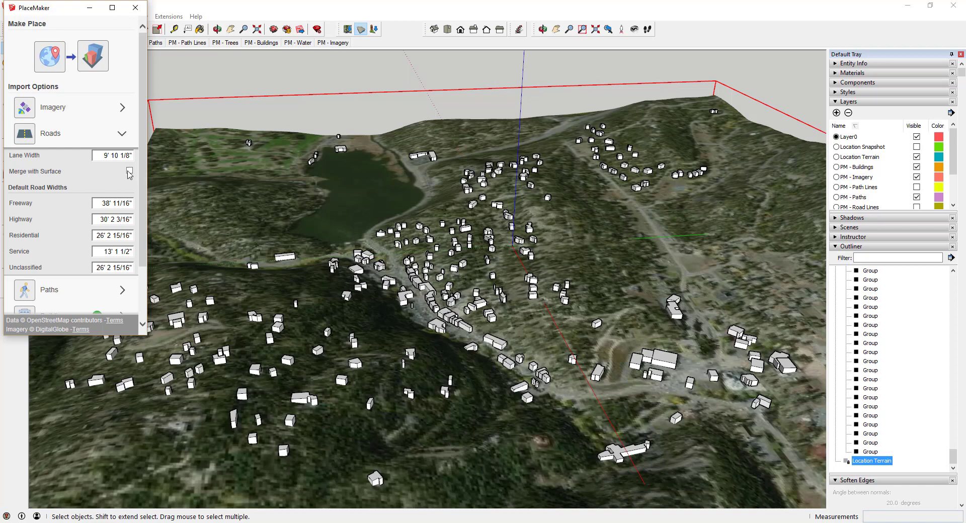
pyautogui.moveTo(455, 329); pyautogui.dragTo(330, 242, button='middle')
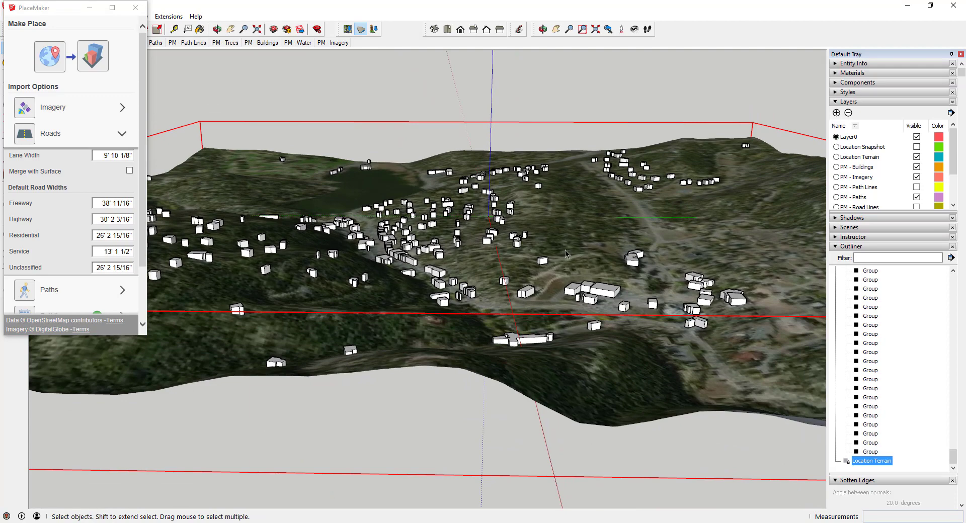
pyautogui.moveTo(504, 255); pyautogui.dragTo(464, 364, button='middle')
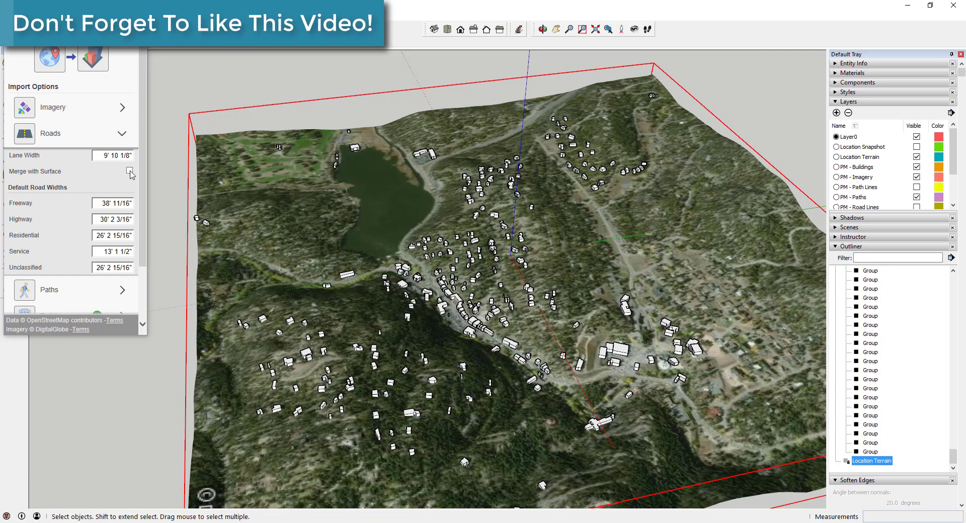
pyautogui.click(130, 170)
pyautogui.scroll(3, 707, 373)
pyautogui.moveTo(654, 367); pyautogui.dragTo(579, 383, button='middle')
pyautogui.click(24, 135)
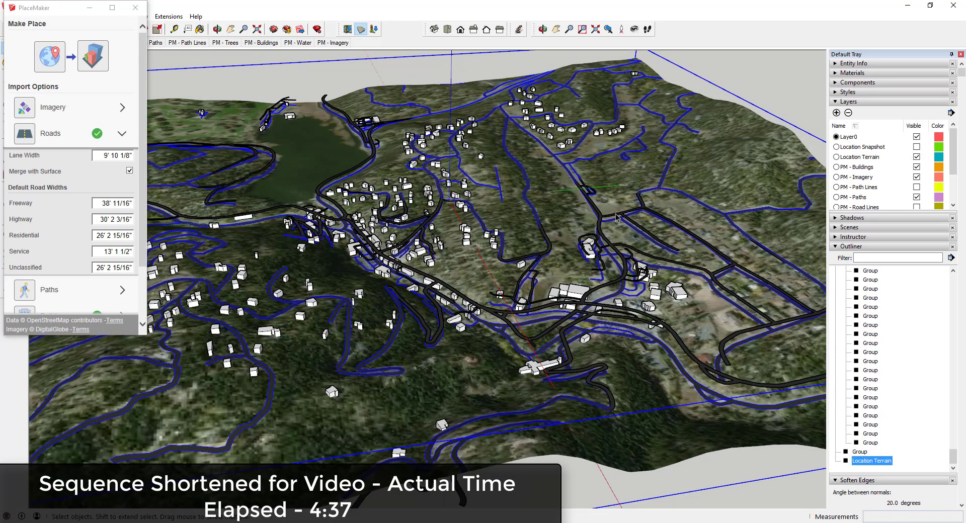
# Step: Examine the imported roads against the terrain from several angles and select the flat road group
pyautogui.hotkey('shift', 'z')
pyautogui.moveTo(604, 246); pyautogui.dragTo(573, 245, button='middle')
pyautogui.scroll(5, 593, 309)
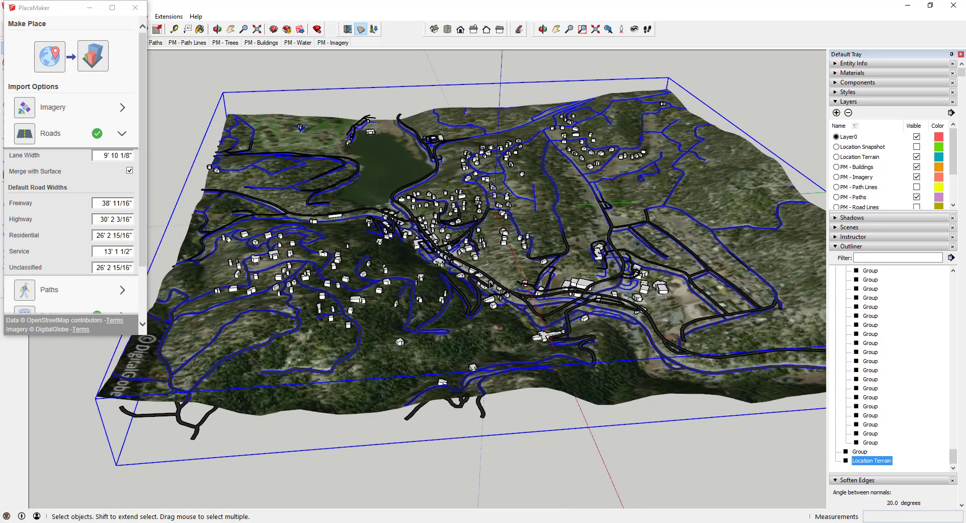
pyautogui.moveTo(593, 309); pyautogui.dragTo(506, 268, button='middle')
pyautogui.scroll(-2, 460, 320)
pyautogui.scroll(5, 502, 306)
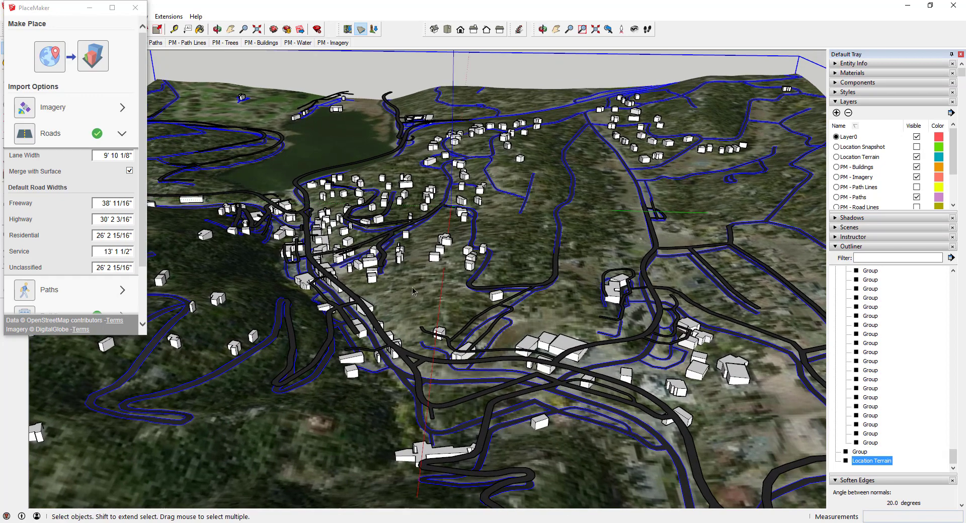
pyautogui.click(319, 265)
pyautogui.scroll(-3, 322, 265)
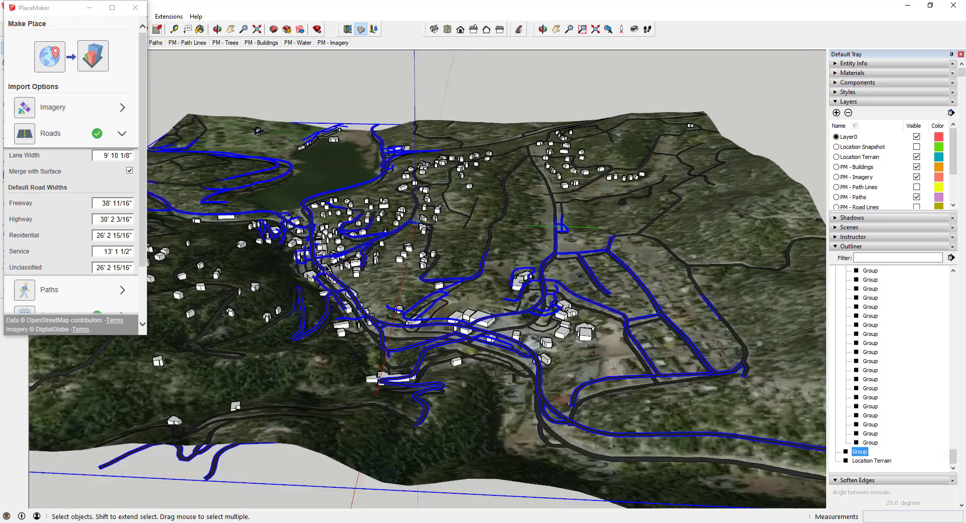
# Step: Expand the Water import options and import the OSM water onto the terrain with Drop onto Surface enabled
pyautogui.scroll(-3, 65, 196)
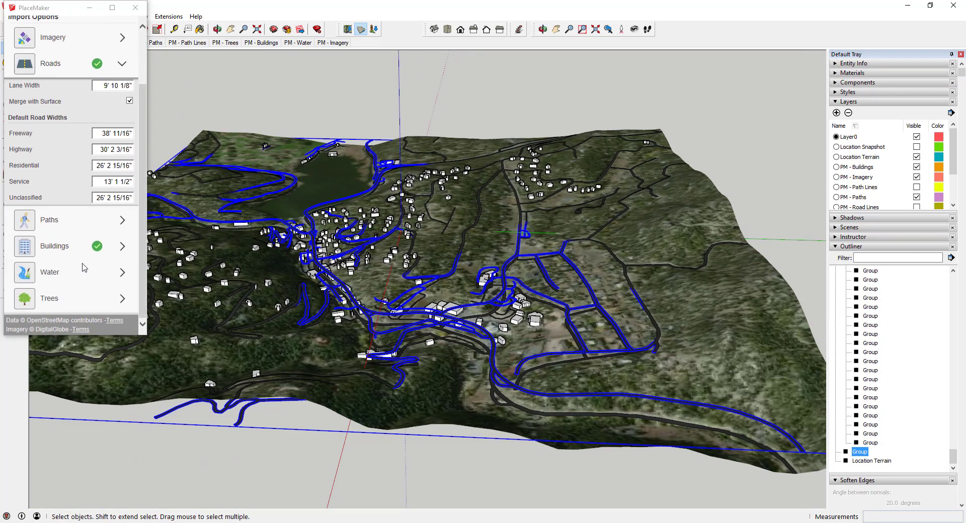
pyautogui.click(123, 273)
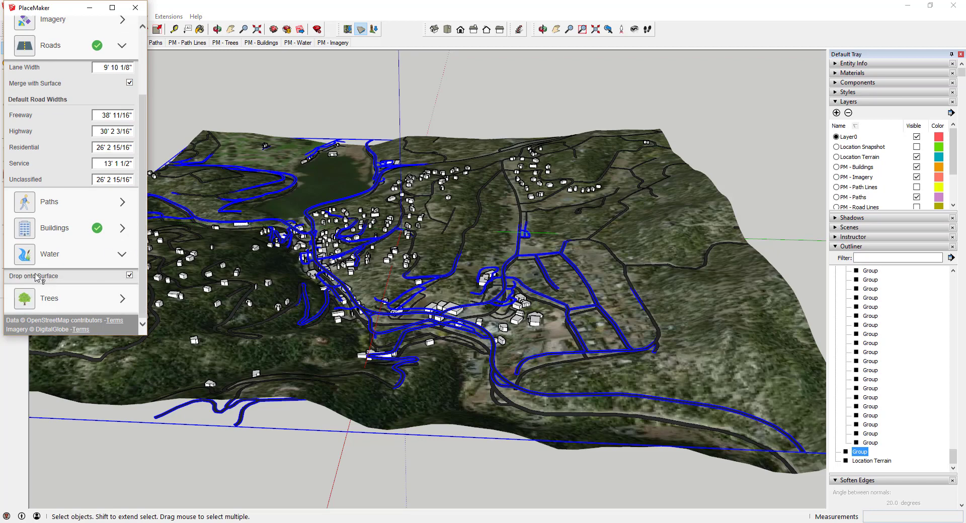
pyautogui.click(21, 259)
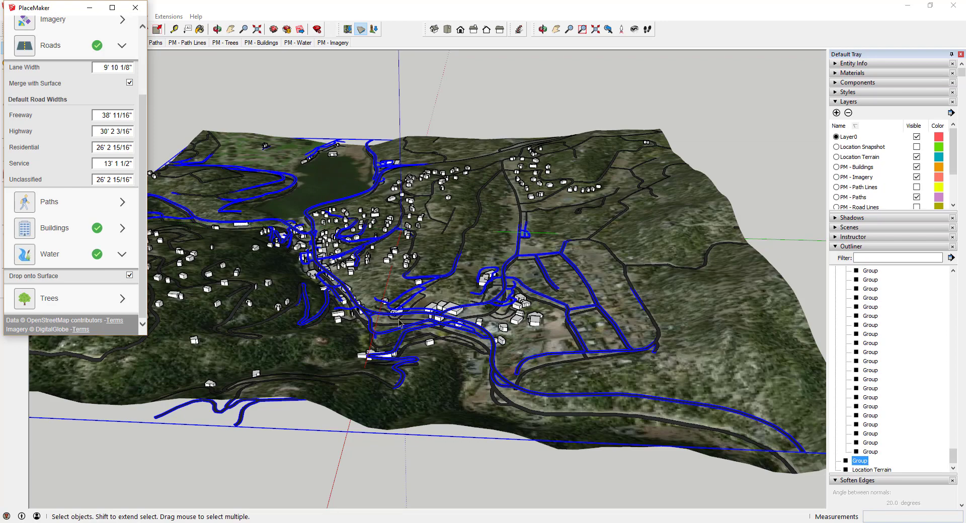
pyautogui.moveTo(400, 323); pyautogui.dragTo(599, 387, button='middle')
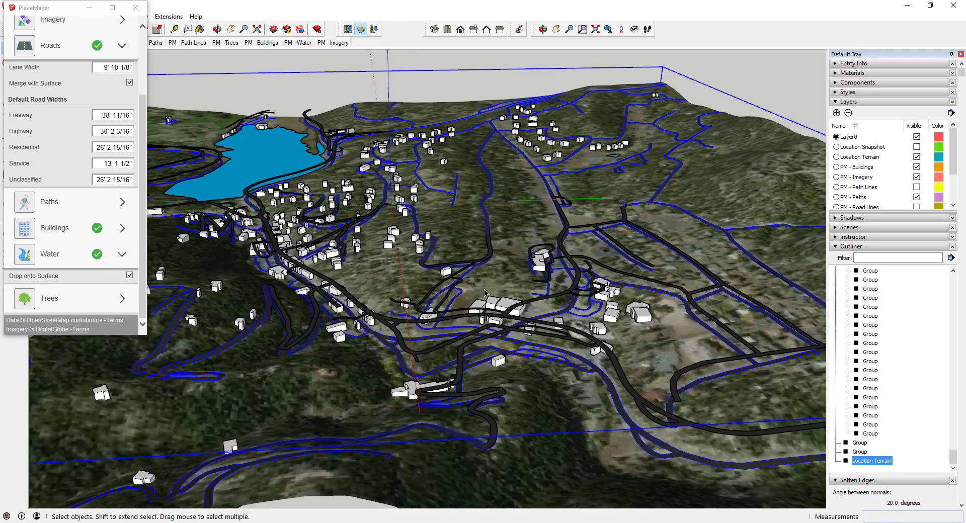
pyautogui.moveTo(484, 293); pyautogui.dragTo(502, 332, button='middle')
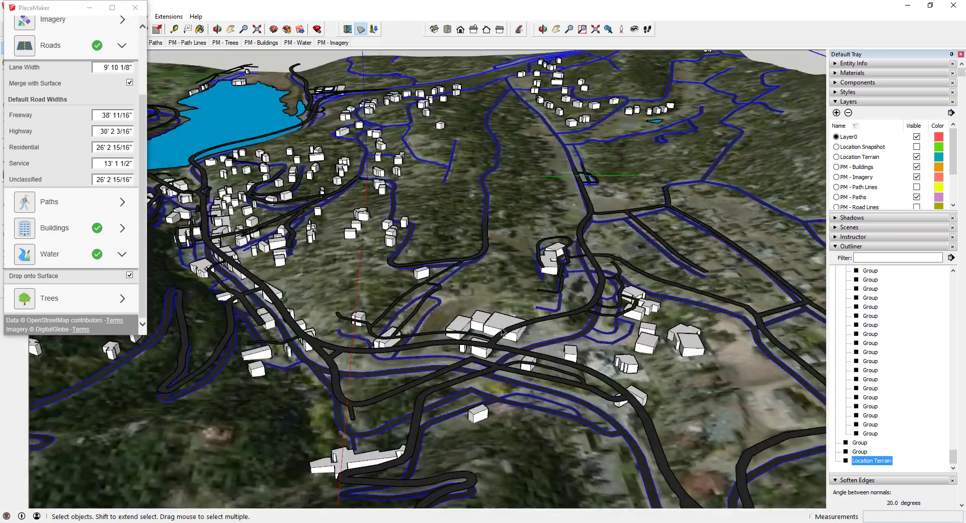
pyautogui.scroll(-5, 502, 332)
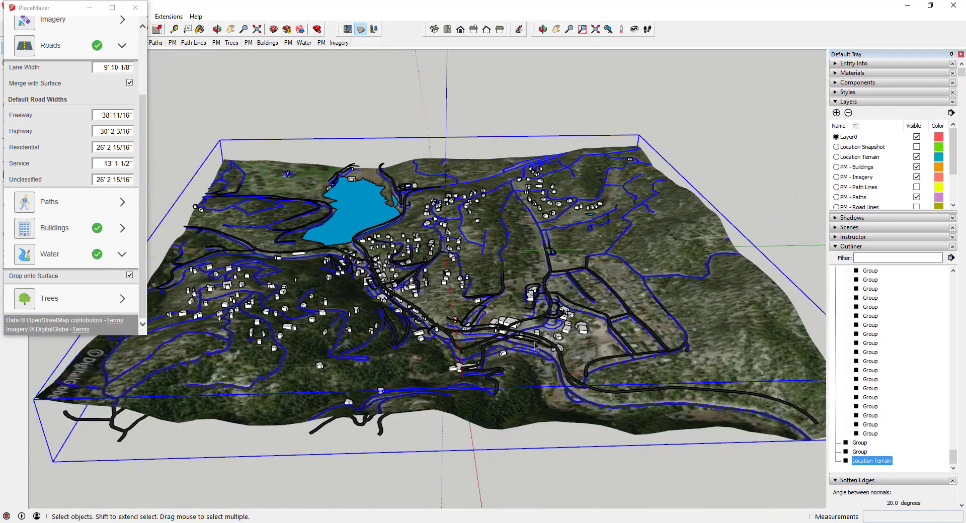
# Step: Rename the flat road group as Flat Roads and hide it
pyautogui.click(535, 346)
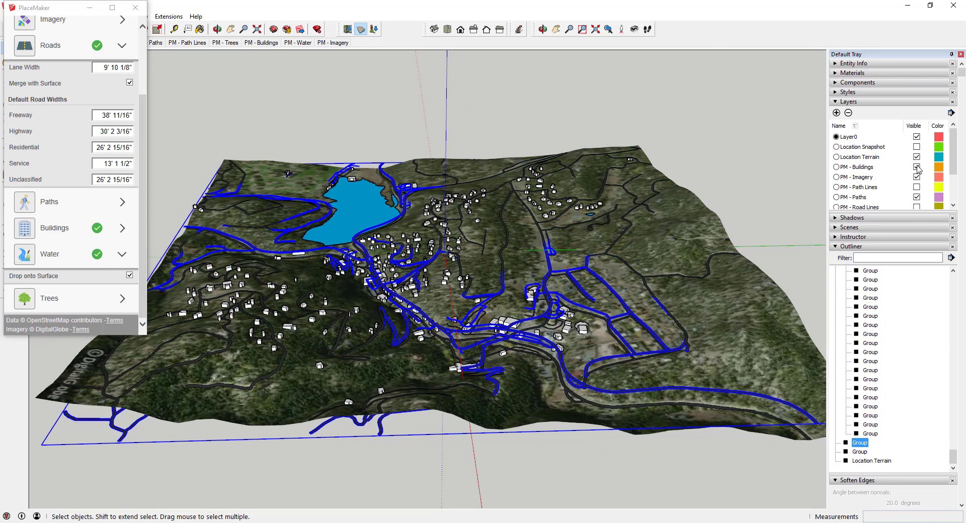
pyautogui.scroll(-2, 887, 168)
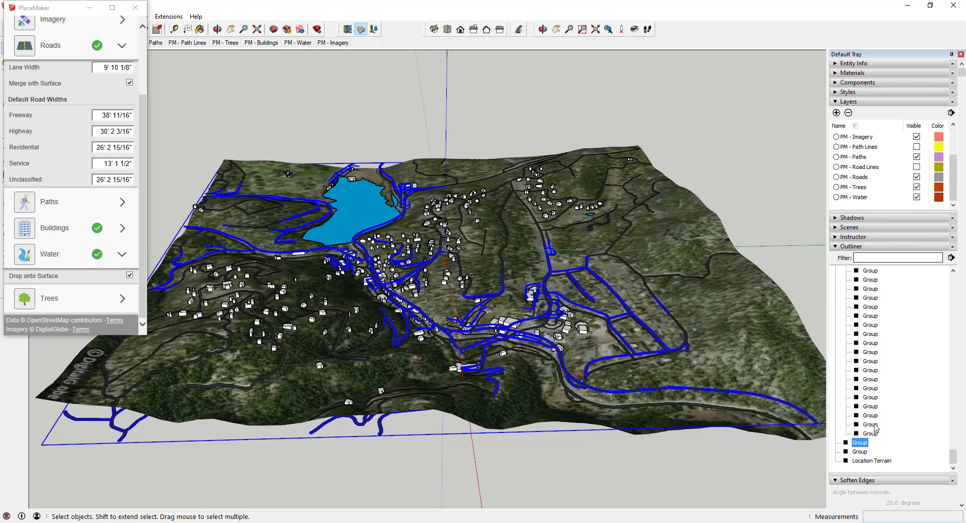
pyautogui.rightClick(860, 444)
pyautogui.click(865, 437)
pyautogui.press('BackSpace')
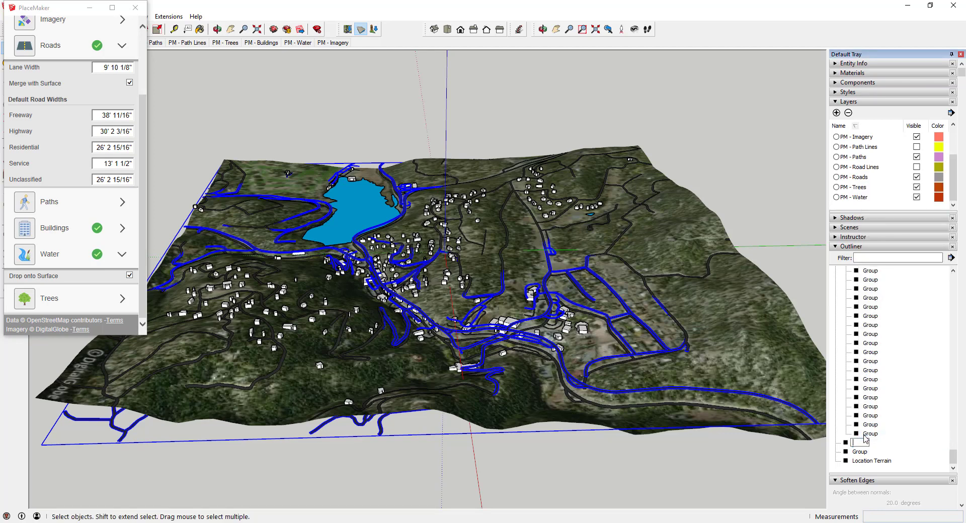
pyautogui.write('Flat Roads')
pyautogui.press('Return')
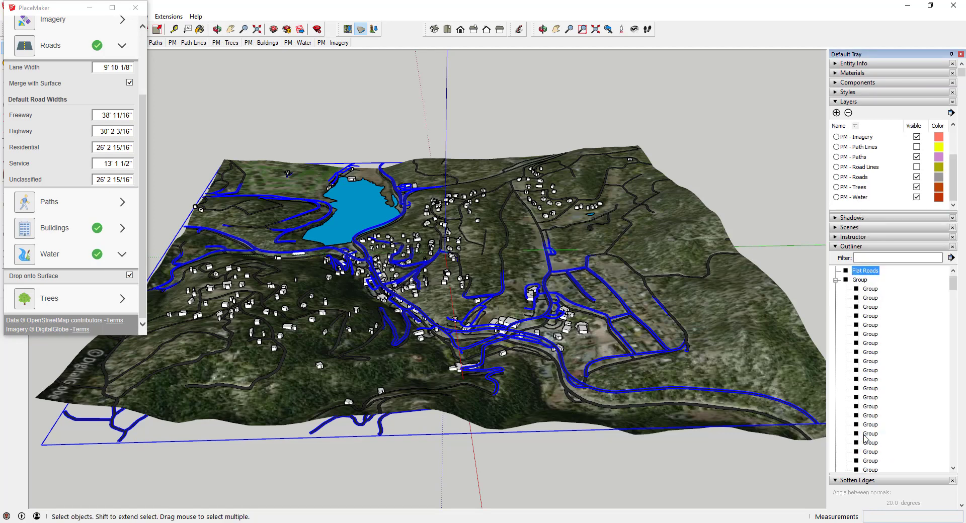
pyautogui.rightClick(868, 272)
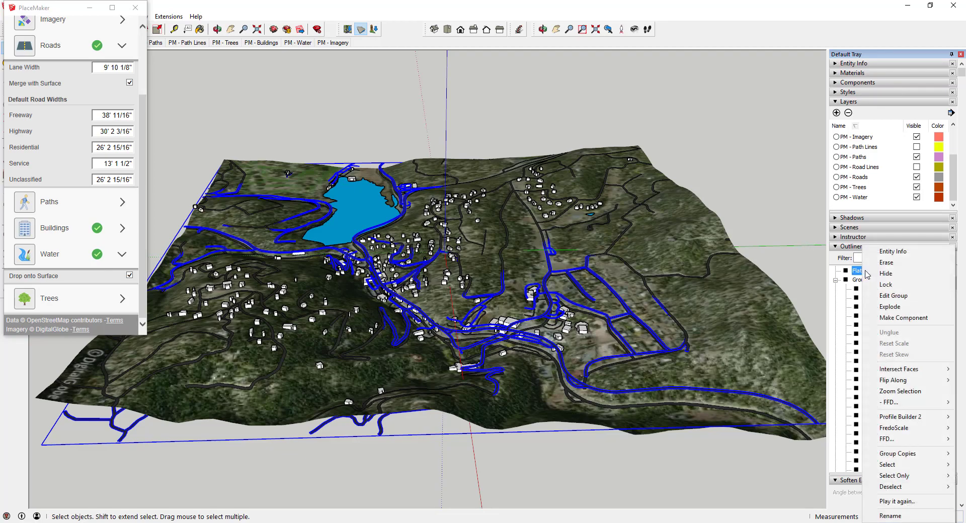
pyautogui.click(880, 274)
# Step: Examine how the roads, buildings and water fit the terrain, up close and from several sides
pyautogui.moveTo(579, 312); pyautogui.dragTo(633, 307, button='middle')
pyautogui.scroll(6, 633, 307)
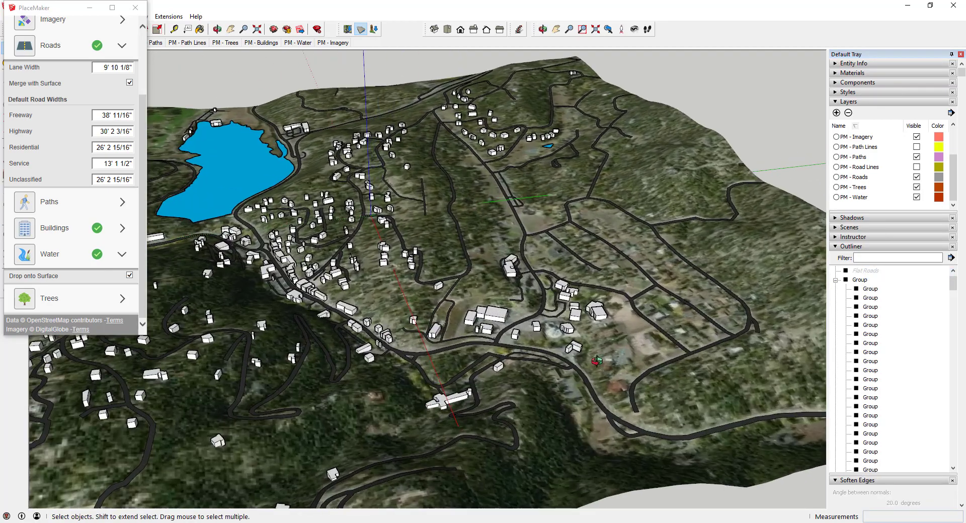
pyautogui.scroll(-4, 535, 333)
pyautogui.scroll(5, 351, 305)
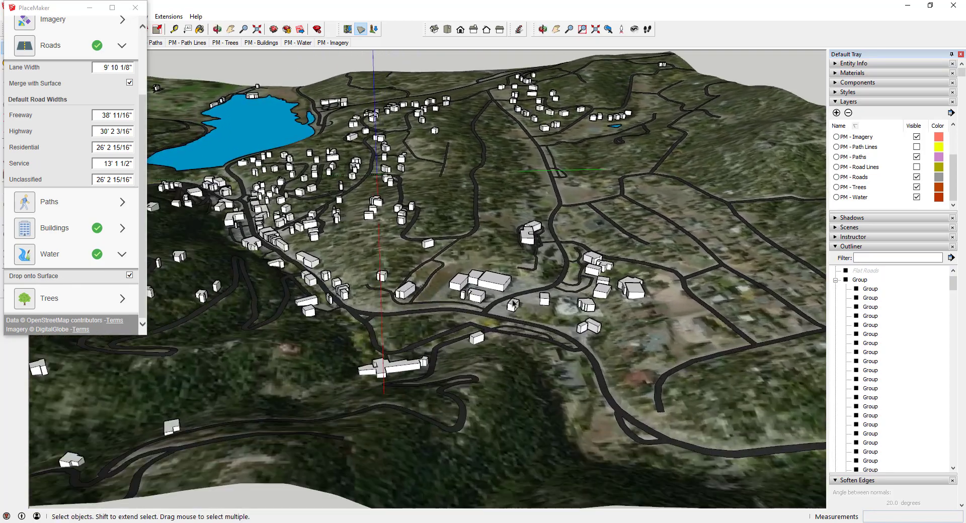
pyautogui.moveTo(352, 306); pyautogui.dragTo(544, 263, button='middle')
pyautogui.scroll(-6, 544, 263)
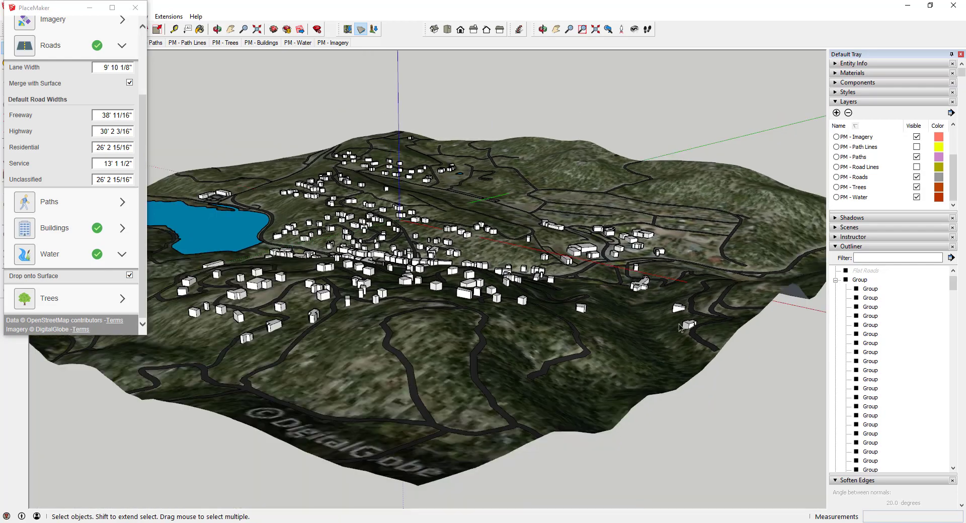
pyautogui.scroll(2, 493, 226)
pyautogui.moveTo(493, 225); pyautogui.dragTo(559, 382, button='middle')
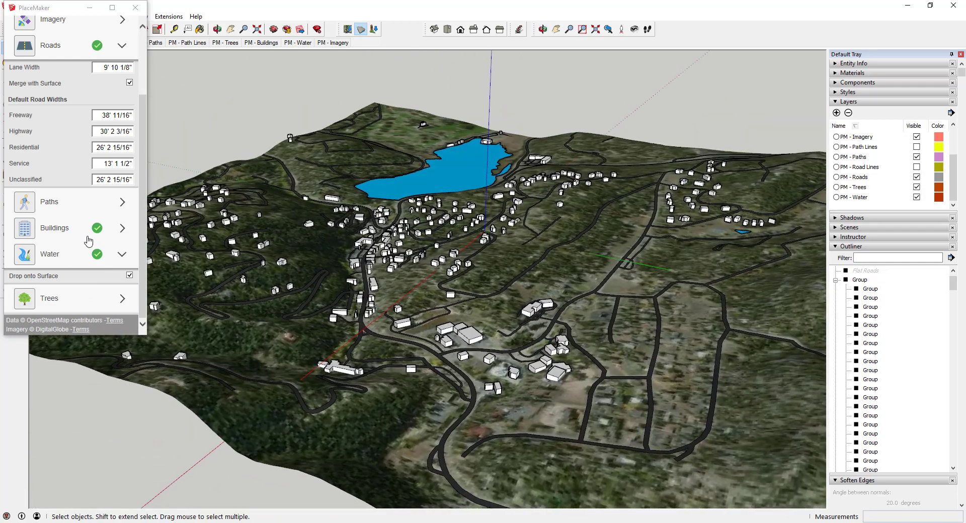
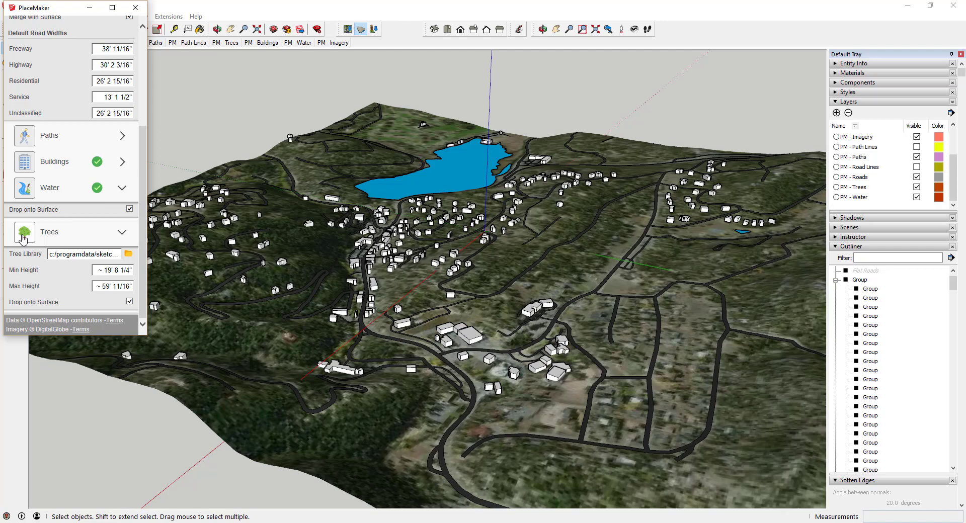
# Step: Select the Location Terrain group and try to import the OSM trees onto it with Drop onto Surface enabled
pyautogui.moveTo(433, 317); pyautogui.dragTo(464, 309, button='middle')
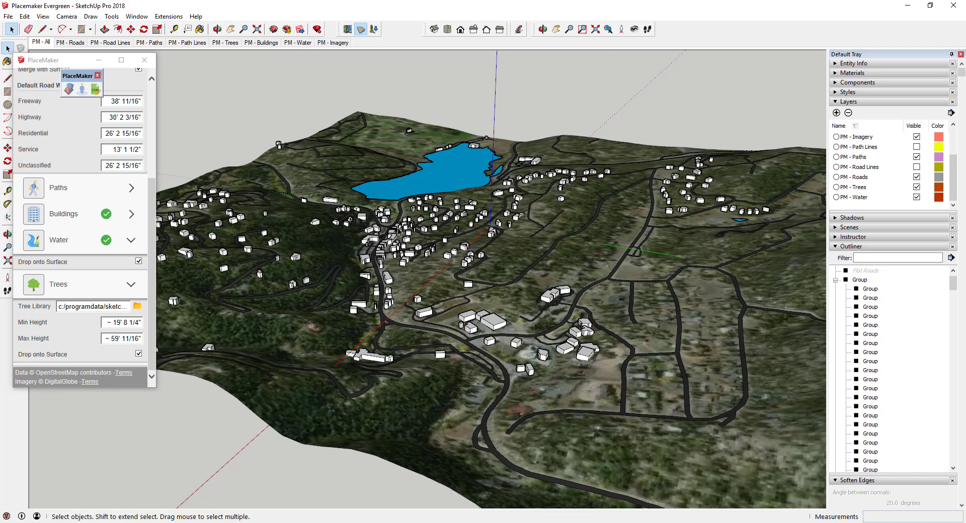
pyautogui.scroll(4, 443, 227)
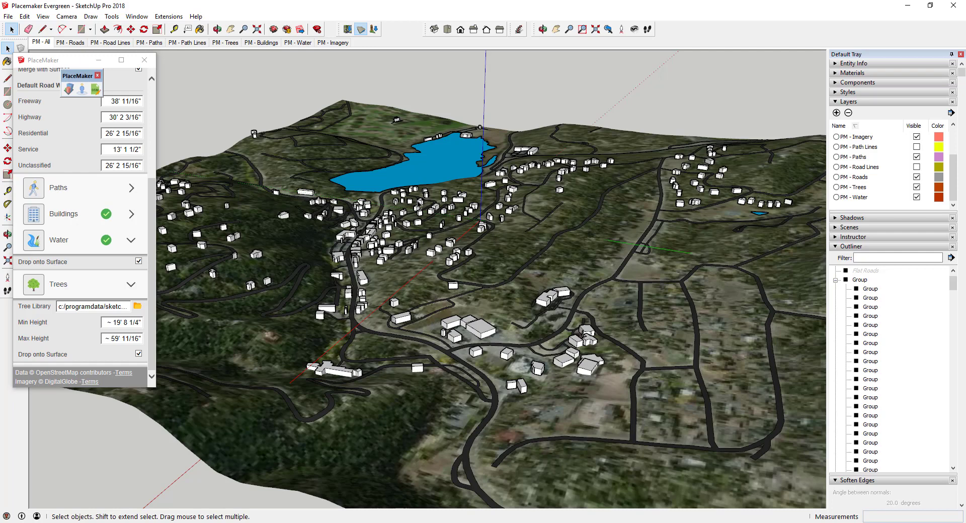
pyautogui.click(32, 287)
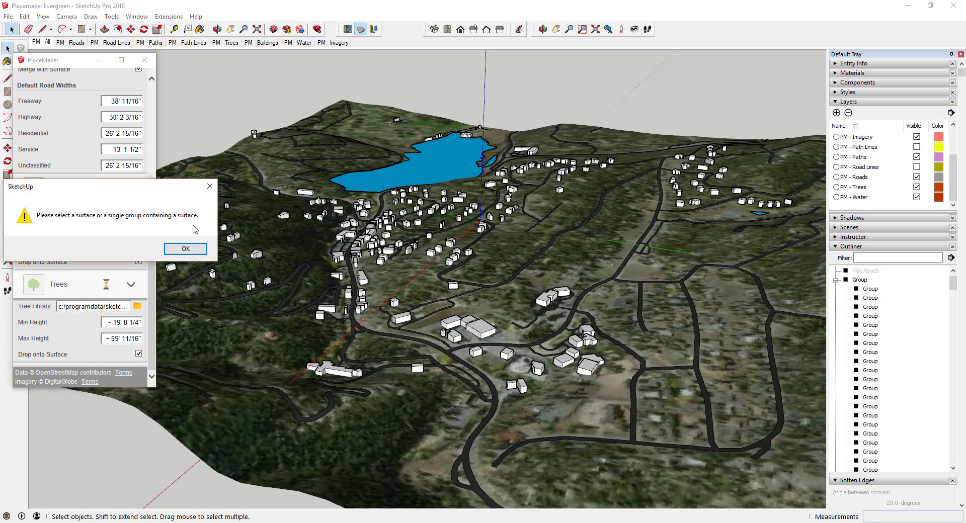
pyautogui.click(196, 253)
pyautogui.click(197, 256)
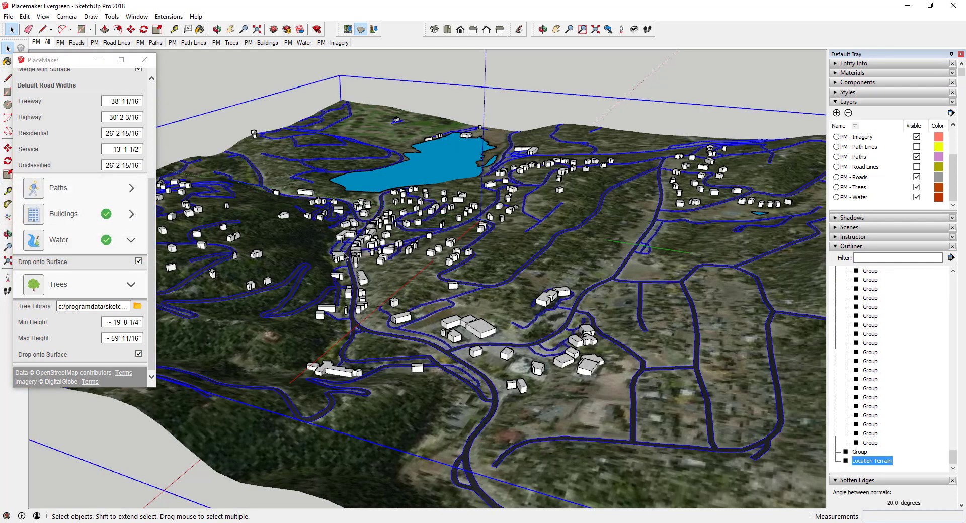
pyautogui.click(34, 285)
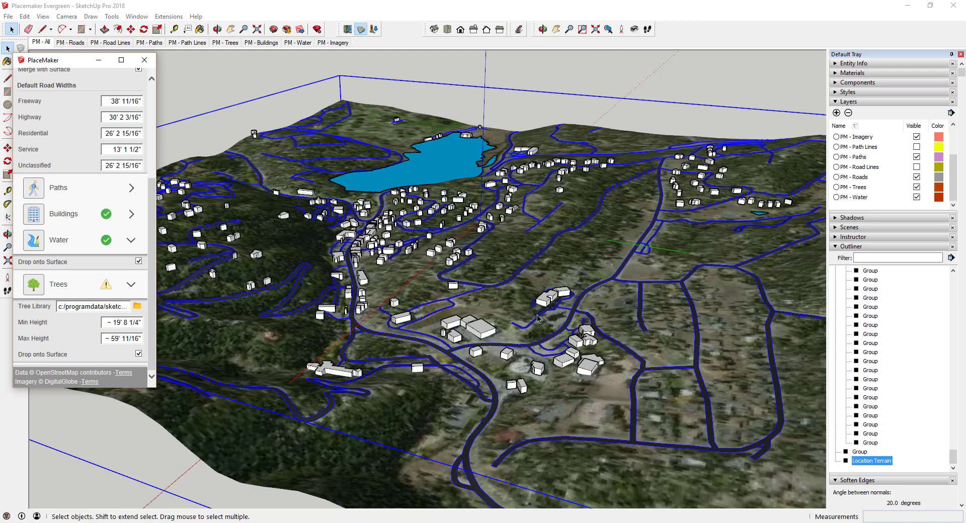
# Step: Examine the roads, buildings and water on the terrain from several sides and check the Trees import status
pyautogui.moveTo(496, 358); pyautogui.dragTo(514, 359, button='middle')
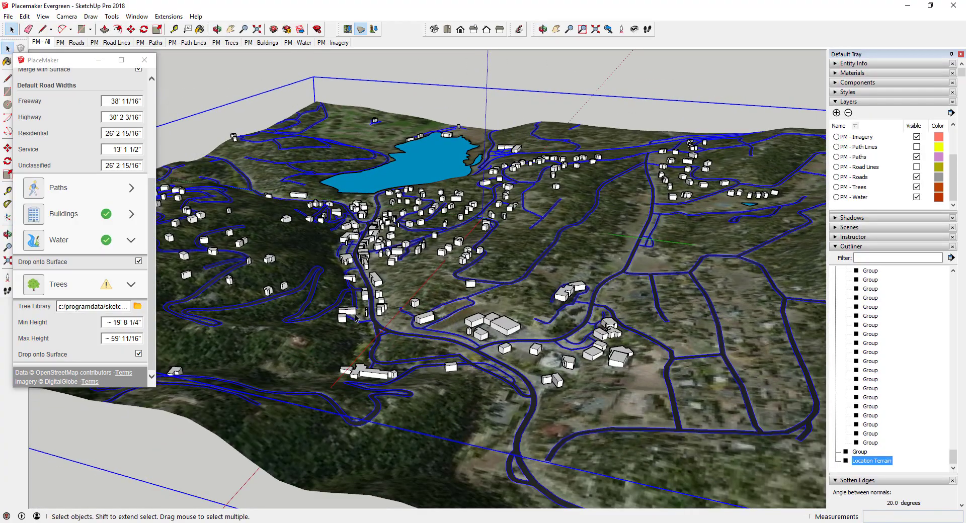
pyautogui.moveTo(356, 317); pyautogui.dragTo(325, 311, button='middle')
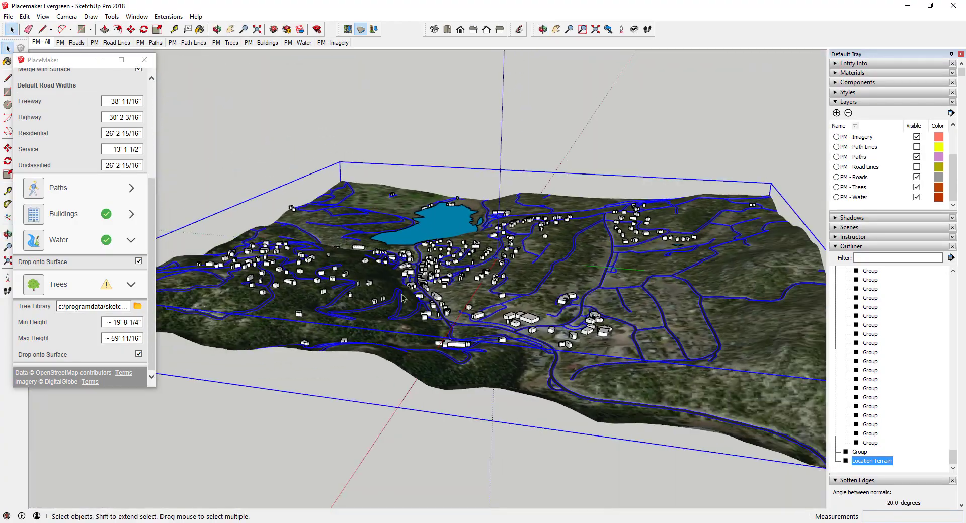
pyautogui.moveTo(402, 298); pyautogui.dragTo(384, 335, button='middle')
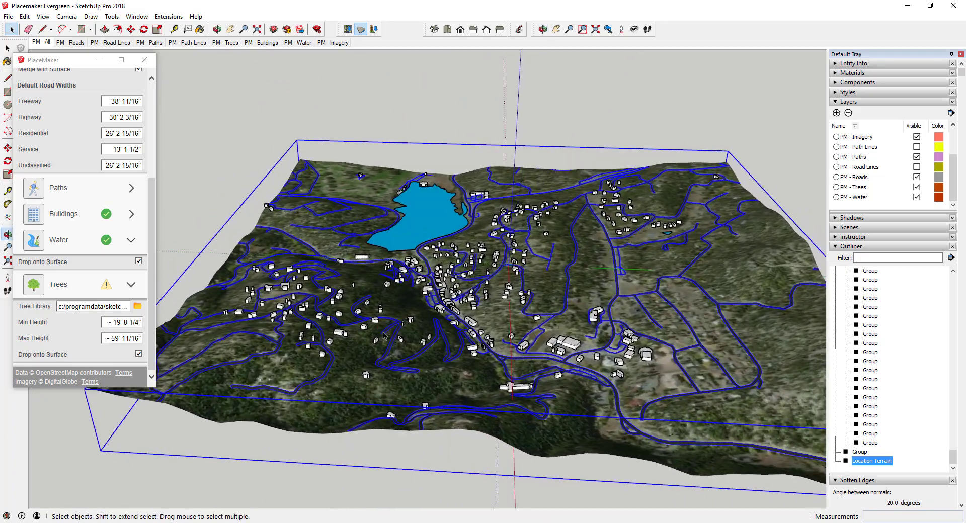
pyautogui.scroll(6, 478, 274)
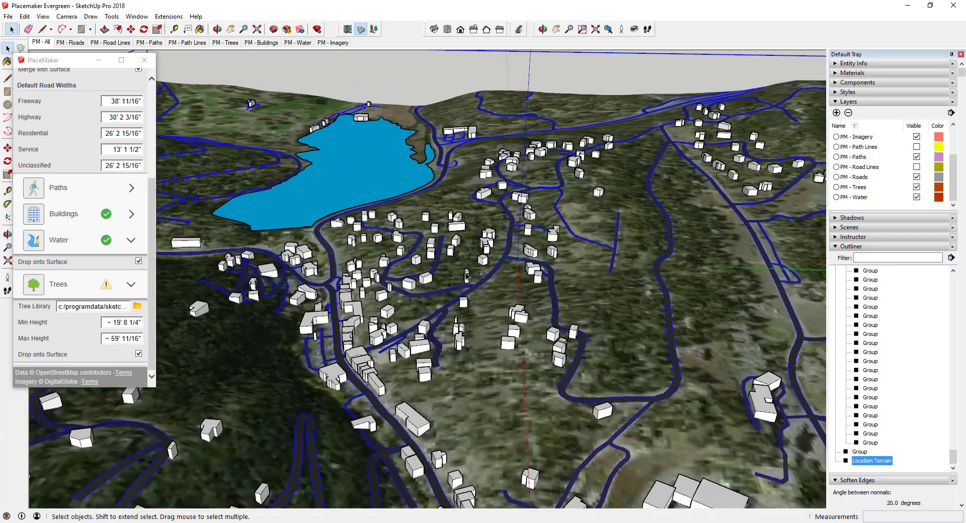
pyautogui.scroll(-4, 468, 276)
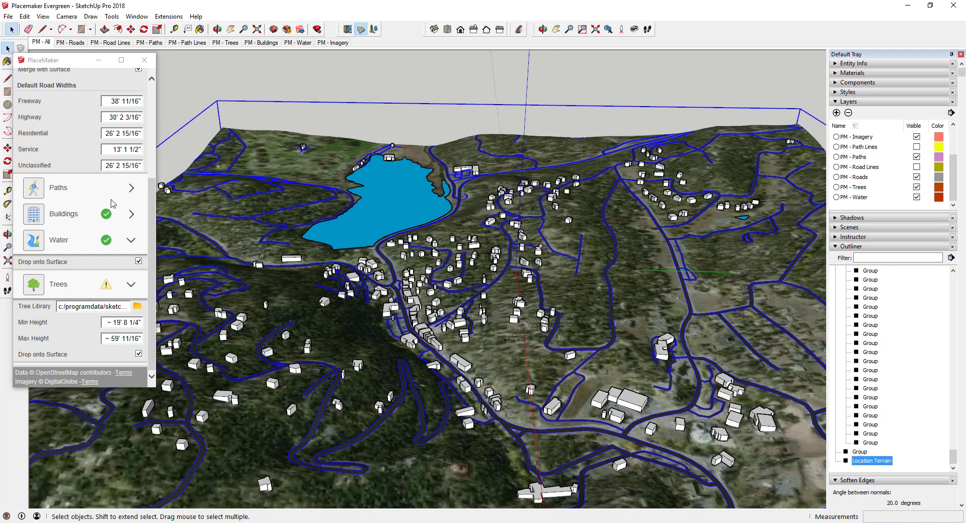
pyautogui.moveTo(106, 285)
pyautogui.moveTo(606, 288); pyautogui.dragTo(455, 229, button='middle')
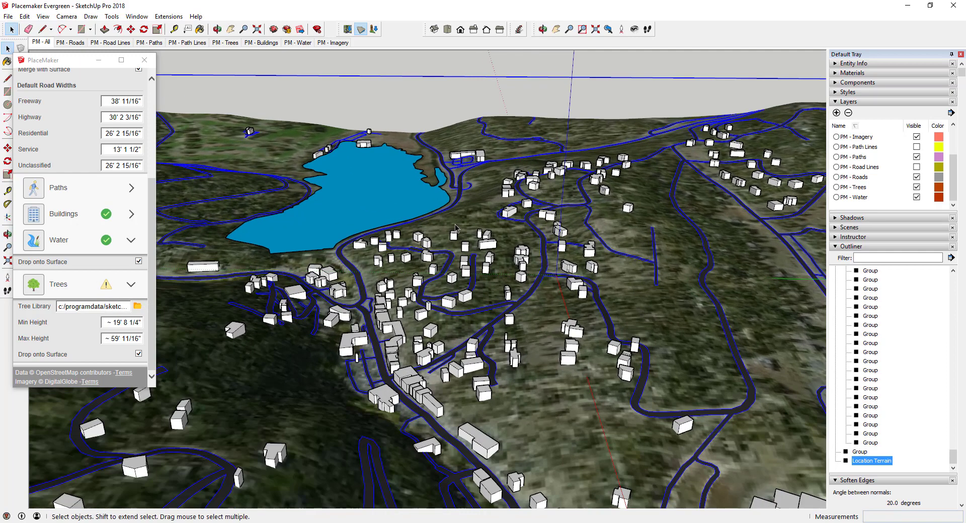
pyautogui.scroll(-3, 540, 230)
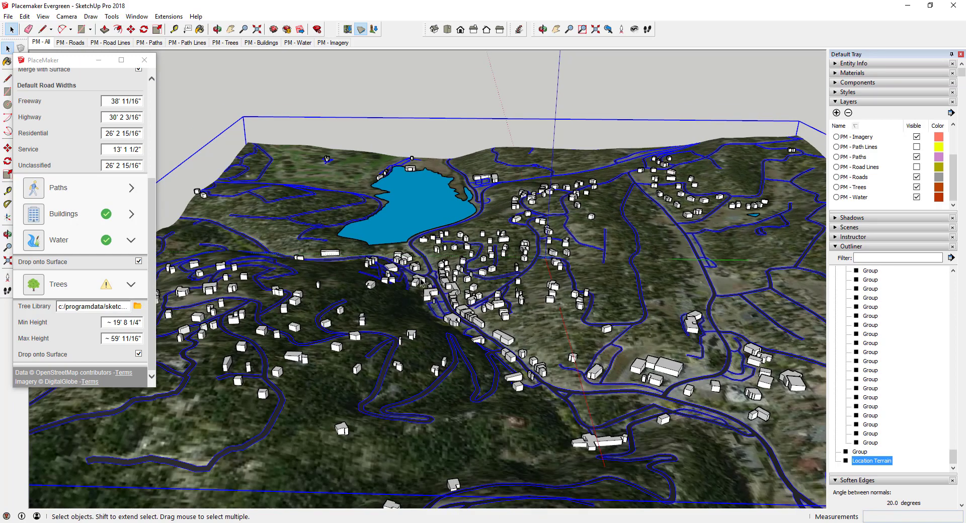
# Step: Expand the Paths import options and import the OSM paths onto the selected terrain with Merge with Surface enabled
pyautogui.scroll(5, 422, 205)
pyautogui.moveTo(586, 177); pyautogui.dragTo(582, 212, button='middle')
pyautogui.scroll(-5, 252, 229)
pyautogui.moveTo(252, 262); pyautogui.dragTo(252, 228, button='middle')
pyautogui.click(131, 189)
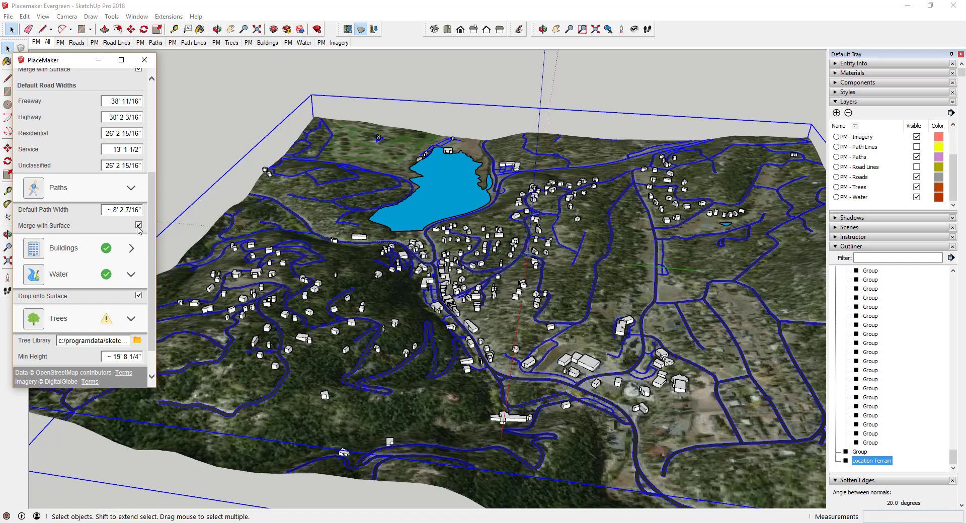
pyautogui.click(33, 188)
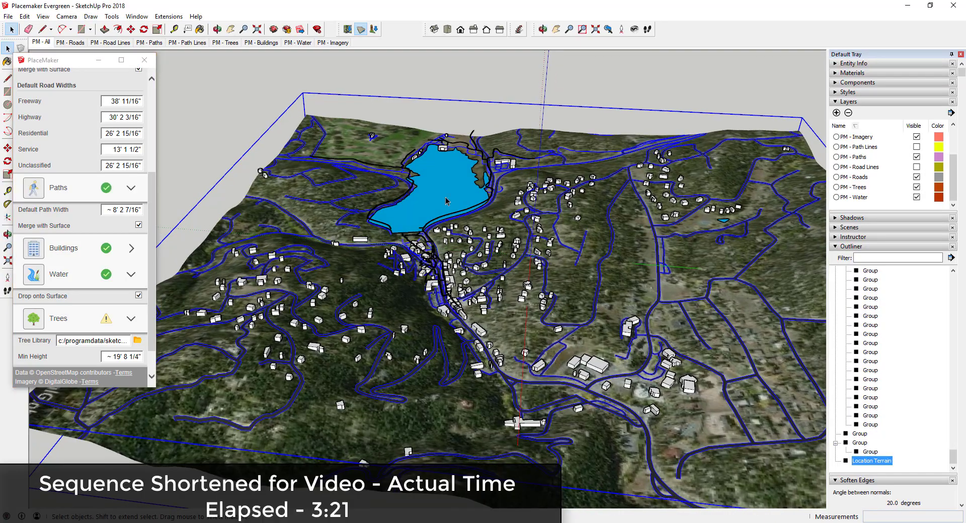
# Step: Examine the imported paths around the lake and town, select the flat path group and toggle the terrain display to compare
pyautogui.scroll(5, 448, 203)
pyautogui.moveTo(448, 203); pyautogui.dragTo(440, 308, button='middle')
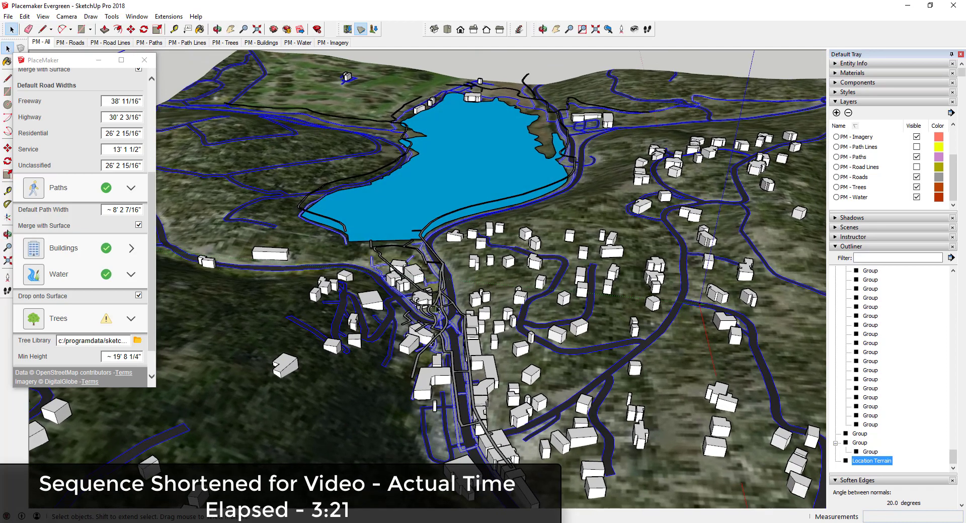
pyautogui.scroll(4, 439, 308)
pyautogui.scroll(-5, 439, 308)
pyautogui.click(434, 305)
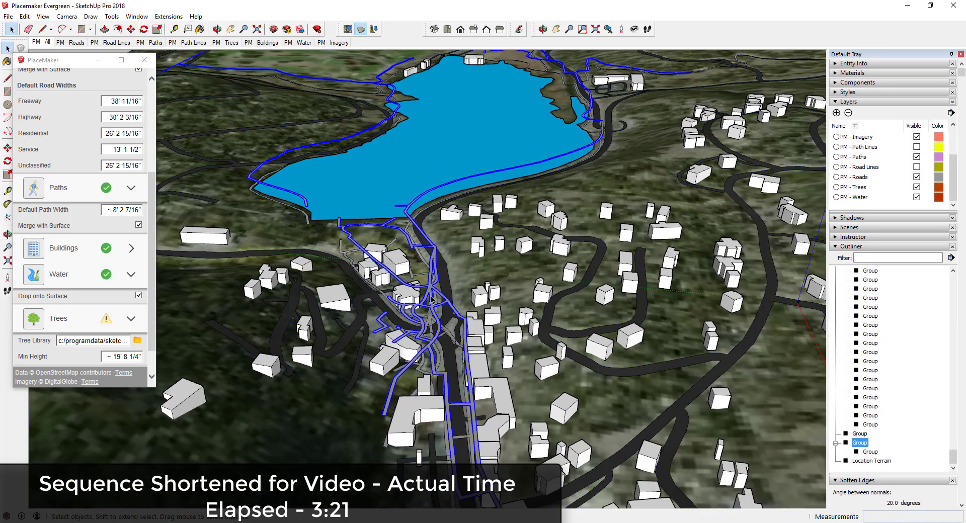
pyautogui.moveTo(435, 312); pyautogui.dragTo(398, 166, button='middle')
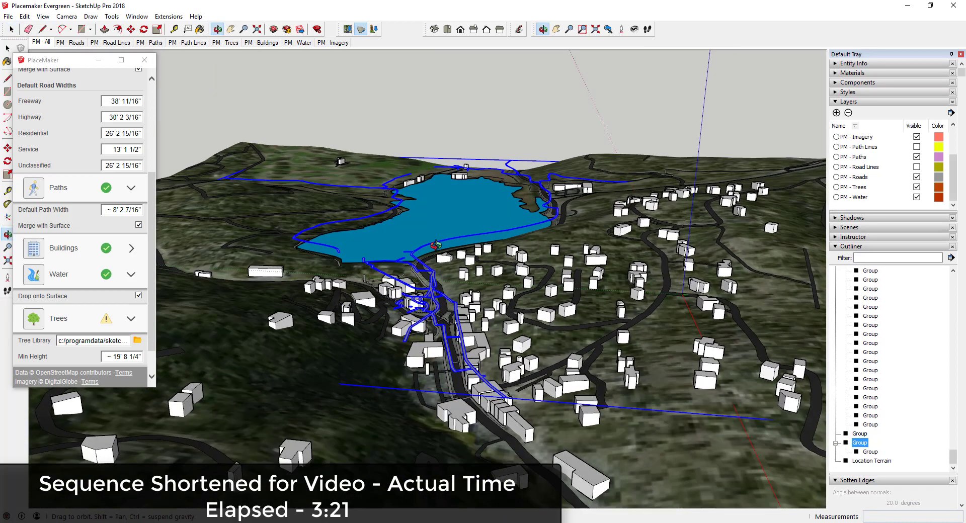
pyautogui.click(359, 30)
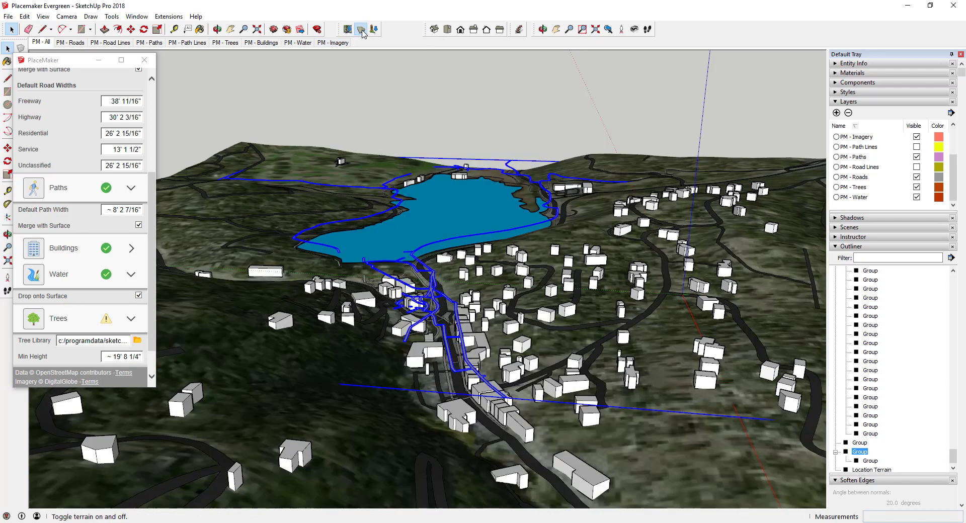
pyautogui.click(361, 29)
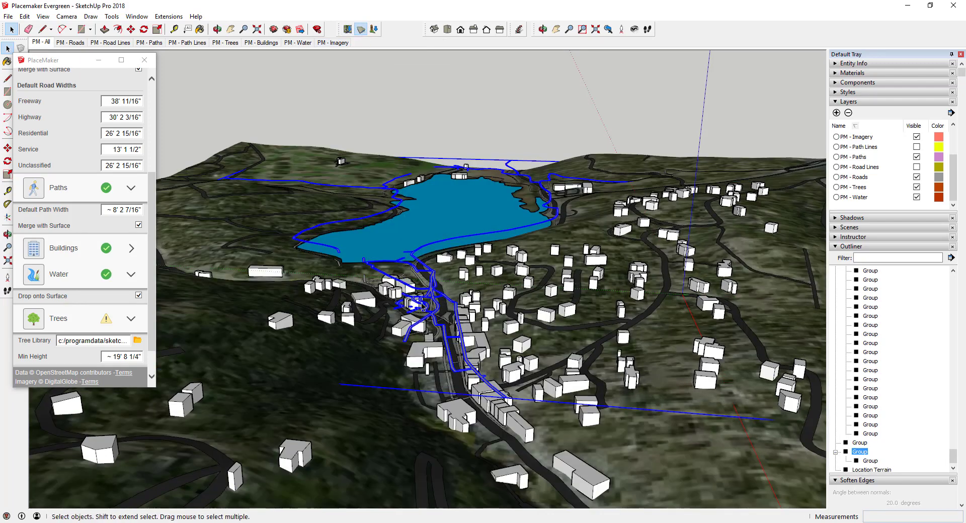
pyautogui.moveTo(439, 302); pyautogui.dragTo(427, 261, button='middle')
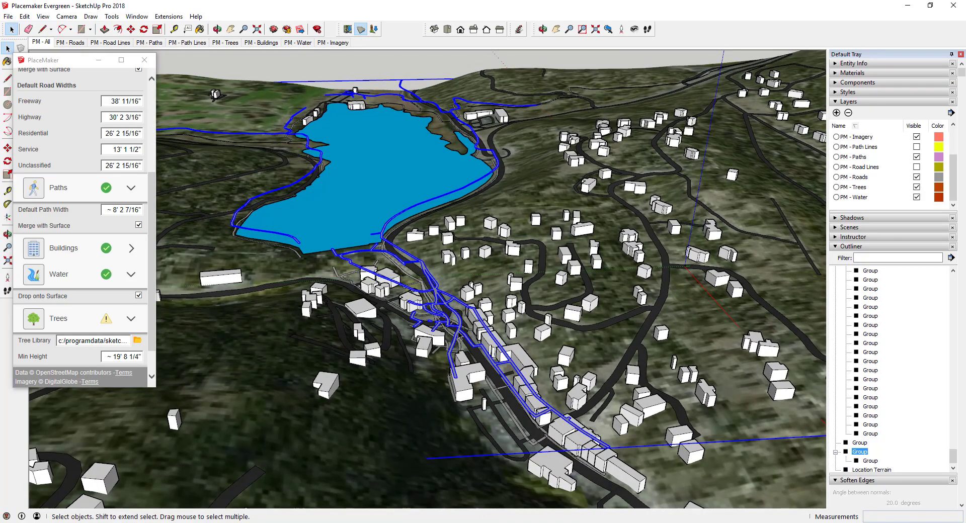
# Step: Rename the flat path group as Flat Paths, hide it and leave the Scale tool
pyautogui.doubleClick(869, 461)
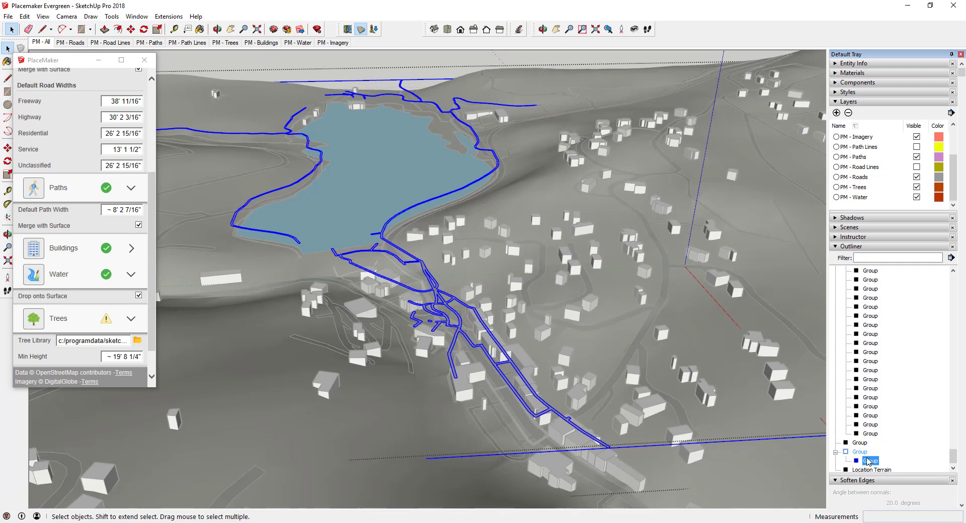
pyautogui.click(859, 453)
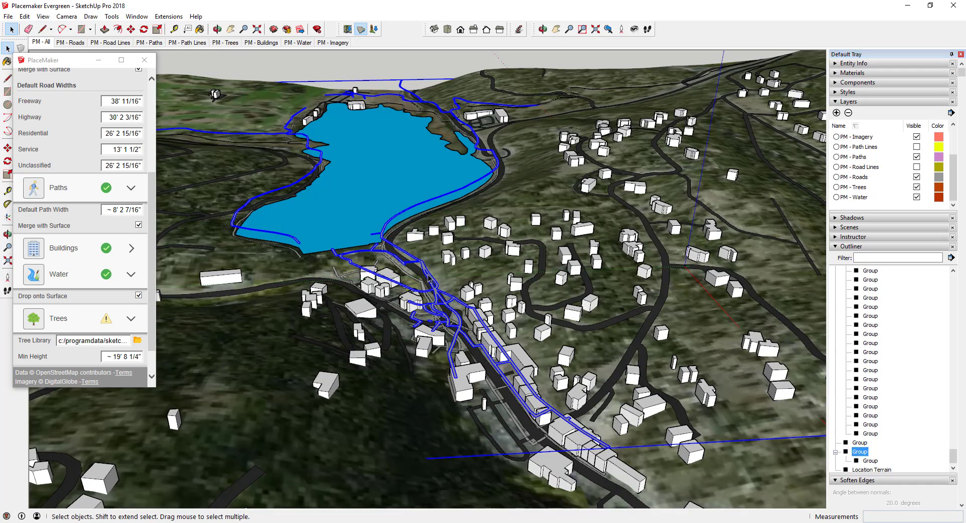
pyautogui.rightClick(860, 452)
pyautogui.click(873, 441)
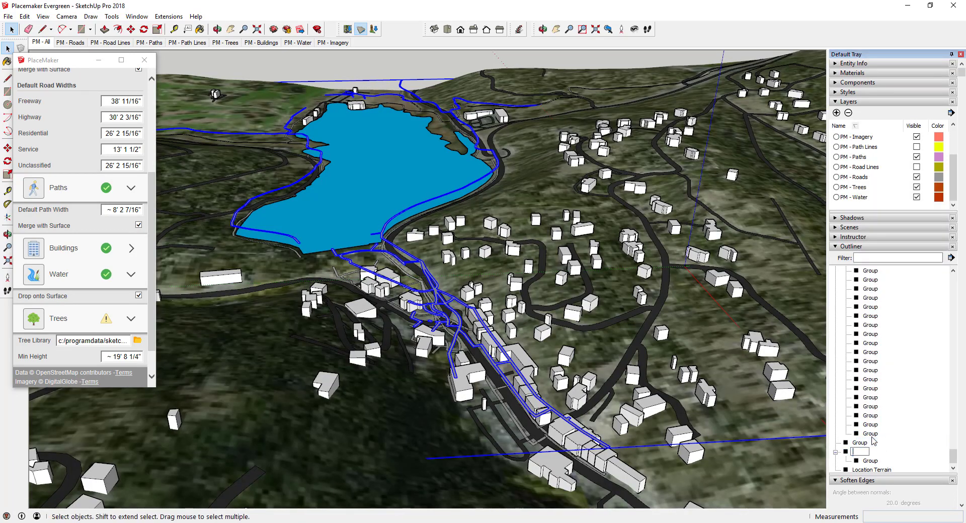
pyautogui.write('Flat Paths')
pyautogui.press('Return')
pyautogui.rightClick(866, 289)
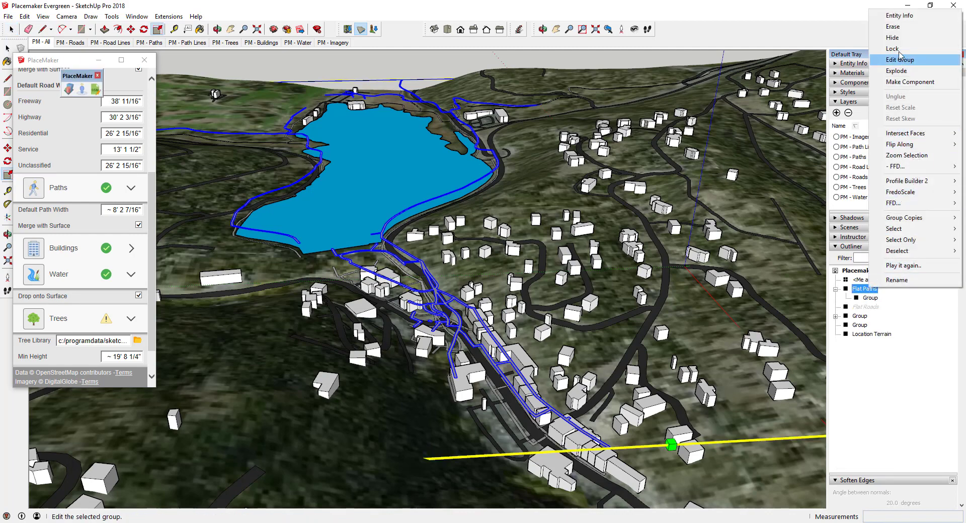
pyautogui.click(892, 37)
pyautogui.moveTo(503, 302); pyautogui.dragTo(507, 368, button='middle')
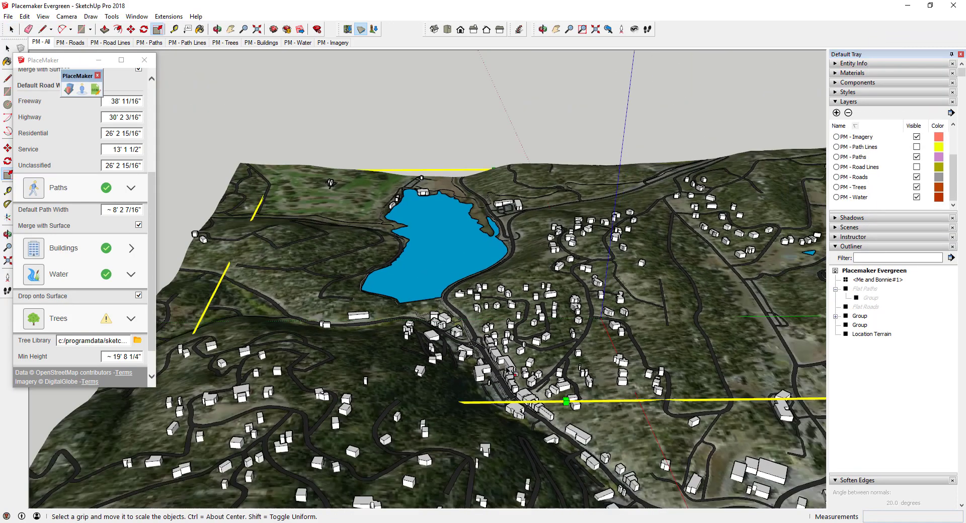
pyautogui.press('space')
# Step: Examine how the merged paths, roads, buildings and water sit on the terrain, up close around the lake and across the whole model
pyautogui.scroll(5, 473, 342)
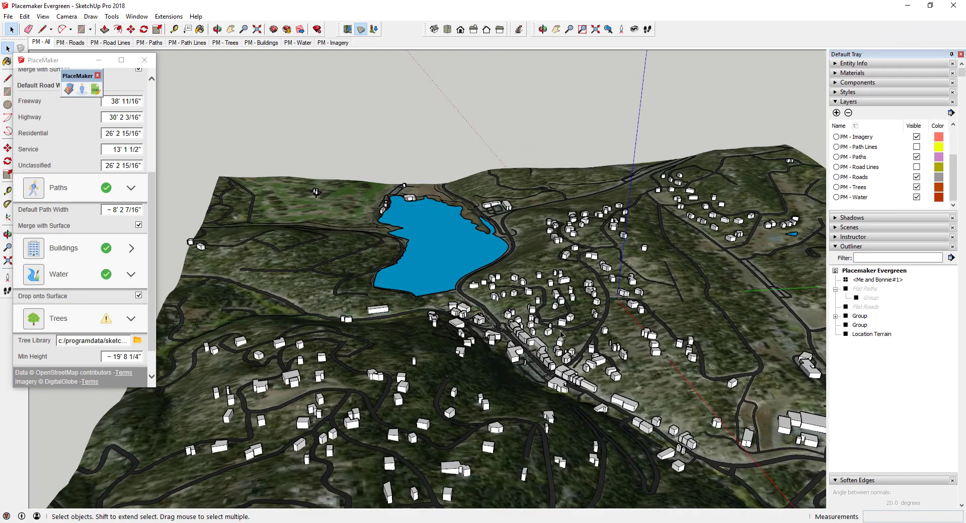
pyautogui.moveTo(476, 337); pyautogui.dragTo(302, 232, button='middle')
pyautogui.scroll(3, 588, 378)
pyautogui.scroll(3, 276, 219)
pyautogui.scroll(-4, 276, 218)
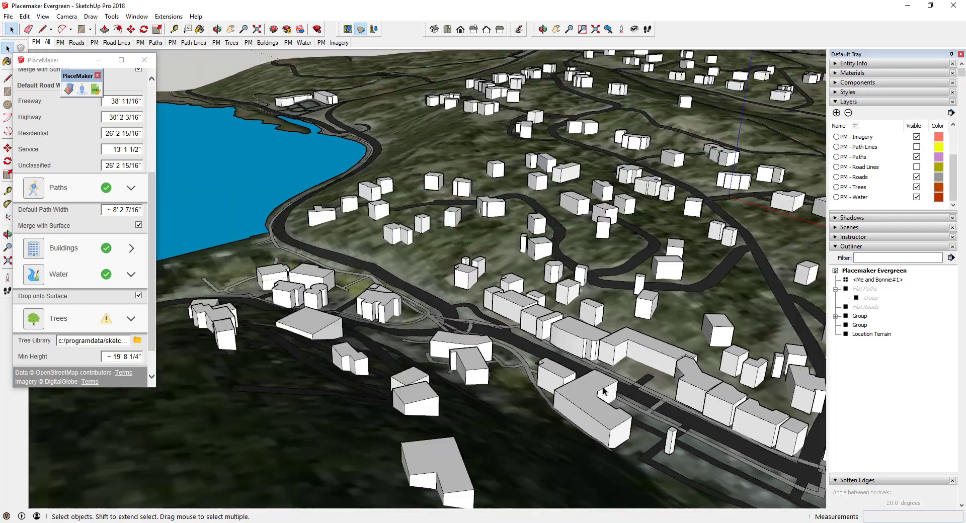
pyautogui.scroll(6, 239, 268)
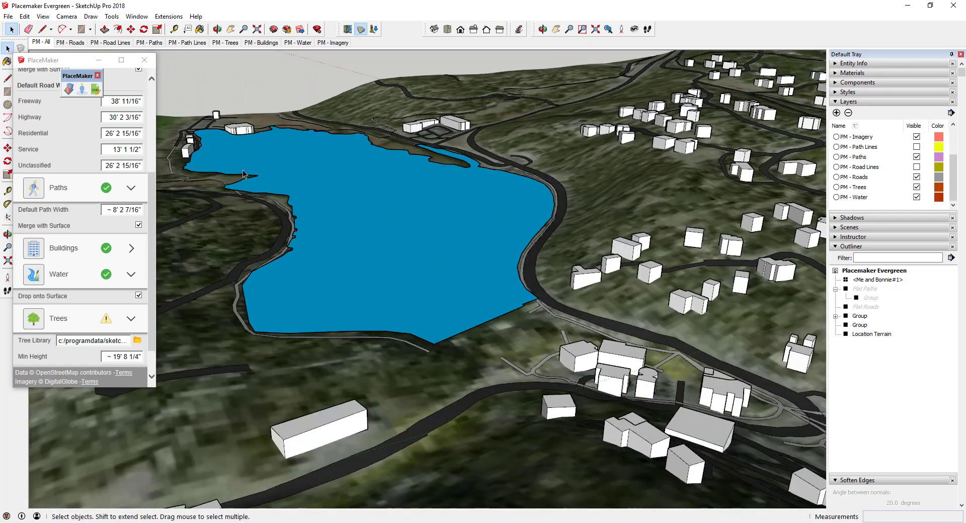
pyautogui.scroll(-10, 231, 135)
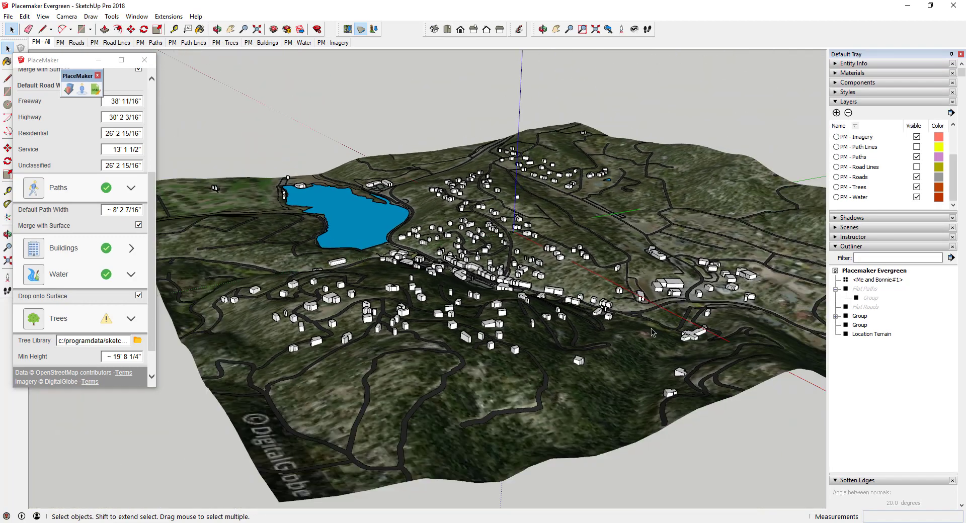
pyautogui.moveTo(604, 307); pyautogui.dragTo(267, 309, button='middle')
pyautogui.scroll(3, 93, 302)
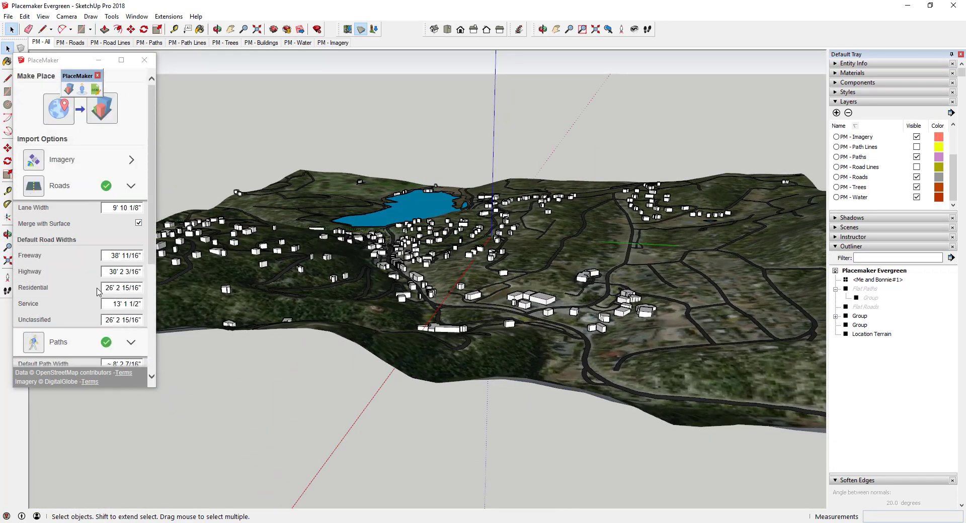
pyautogui.scroll(3, 386, 225)
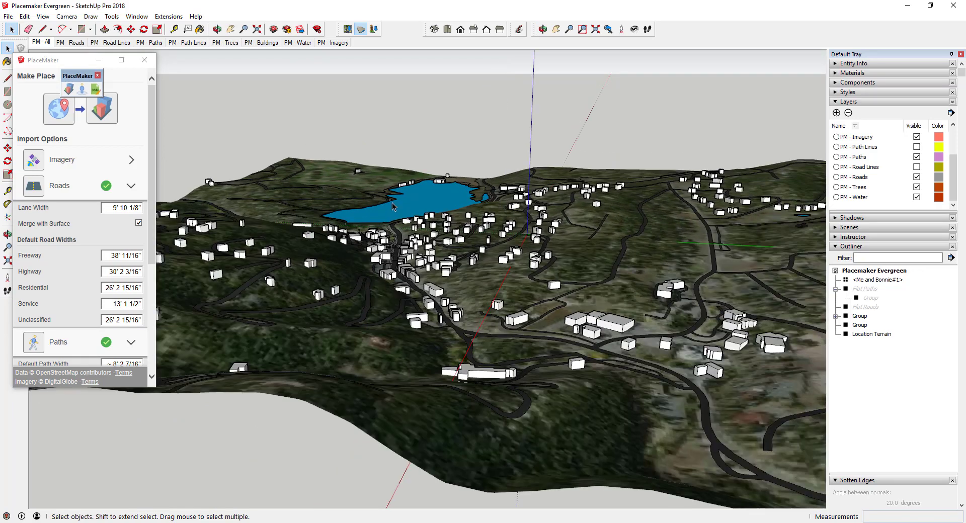
pyautogui.scroll(5, 394, 207)
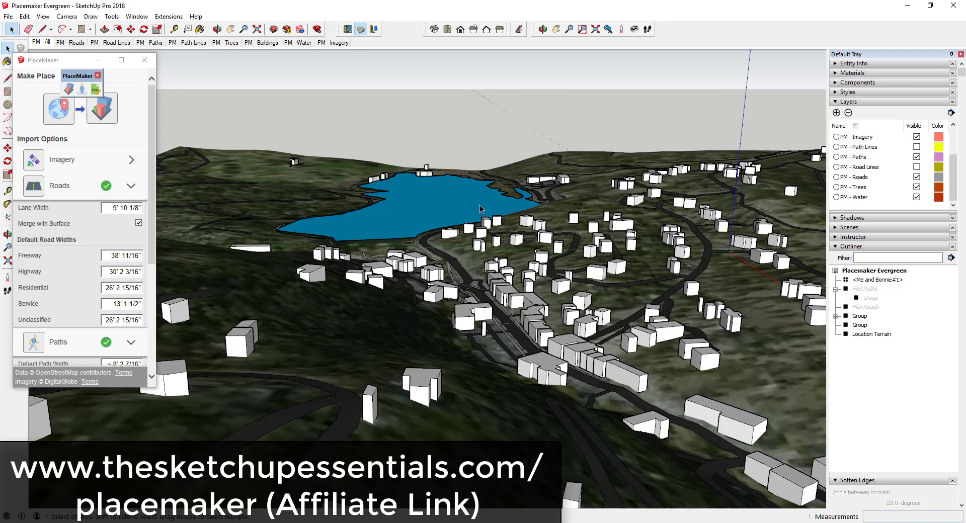
pyautogui.moveTo(556, 242); pyautogui.dragTo(585, 263, button='middle')
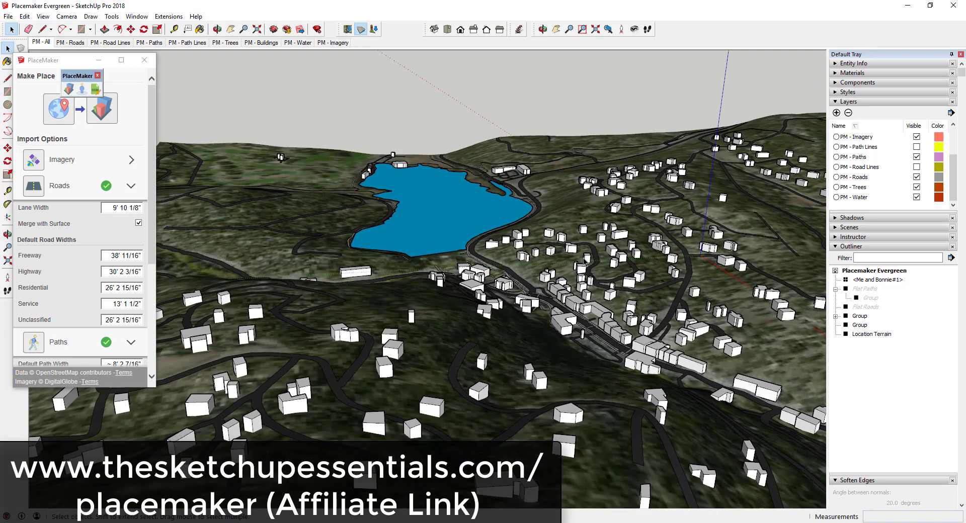